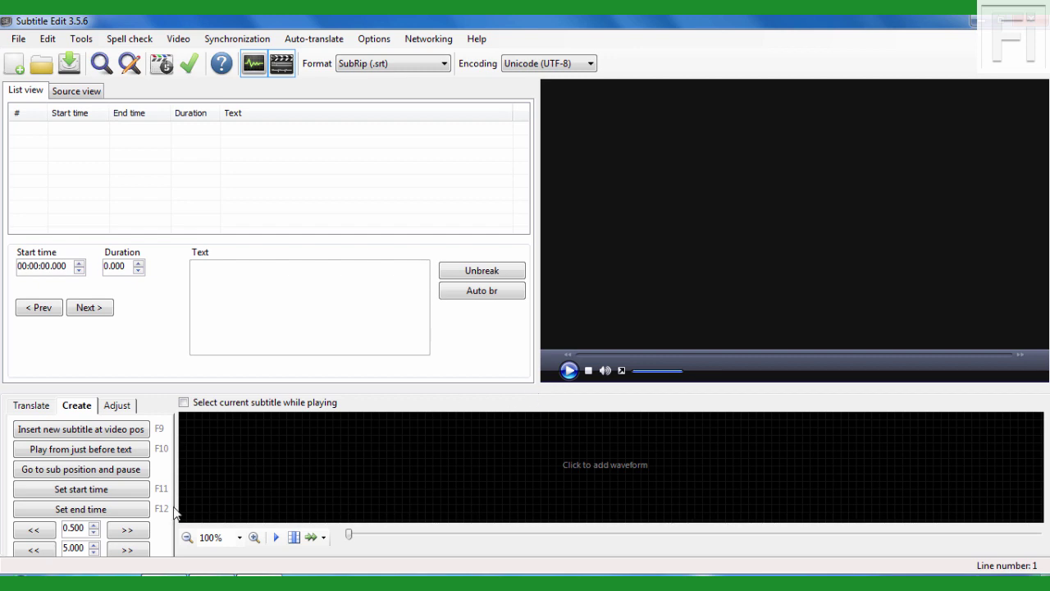
# Place the Embed Captions in Video folder over Subtitle Edit and select the closed caption MP4
pyautogui.click(176, 568)
pyautogui.moveTo(318, 16); pyautogui.dragTo(618, 61)
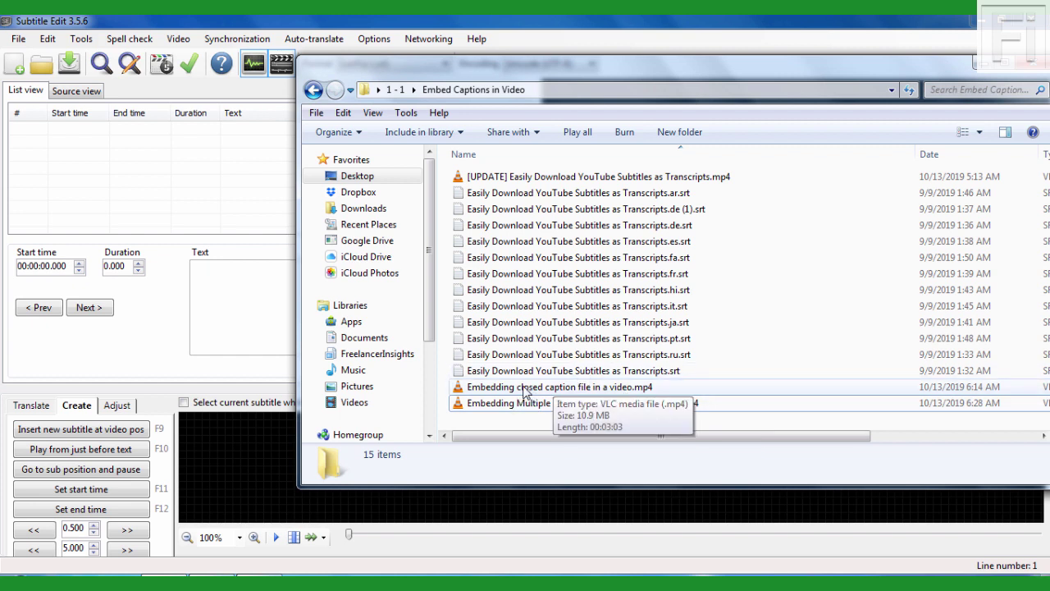
pyautogui.click(574, 387)
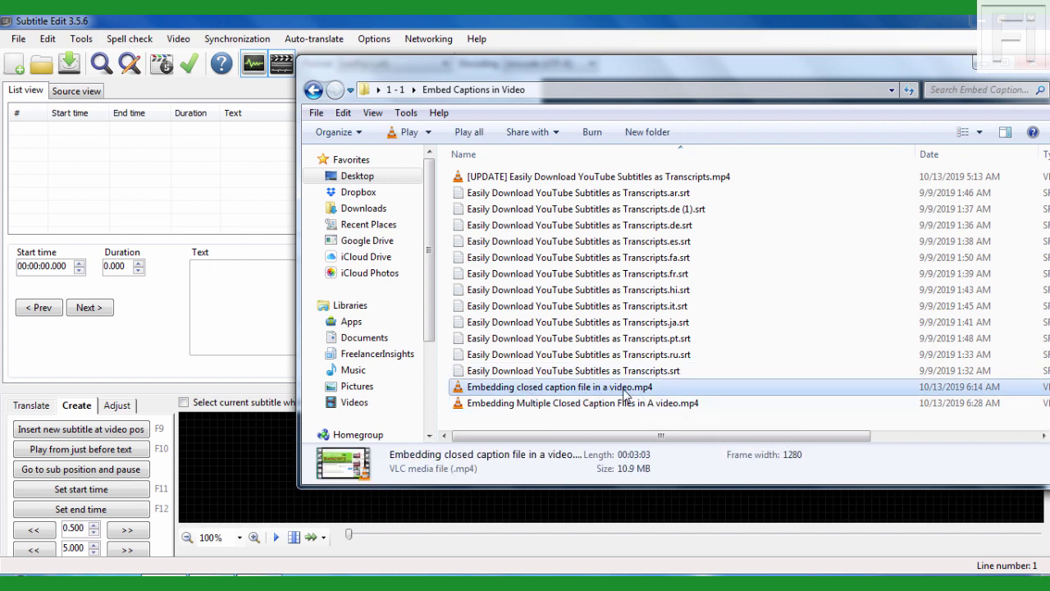
pyautogui.click(562, 408)
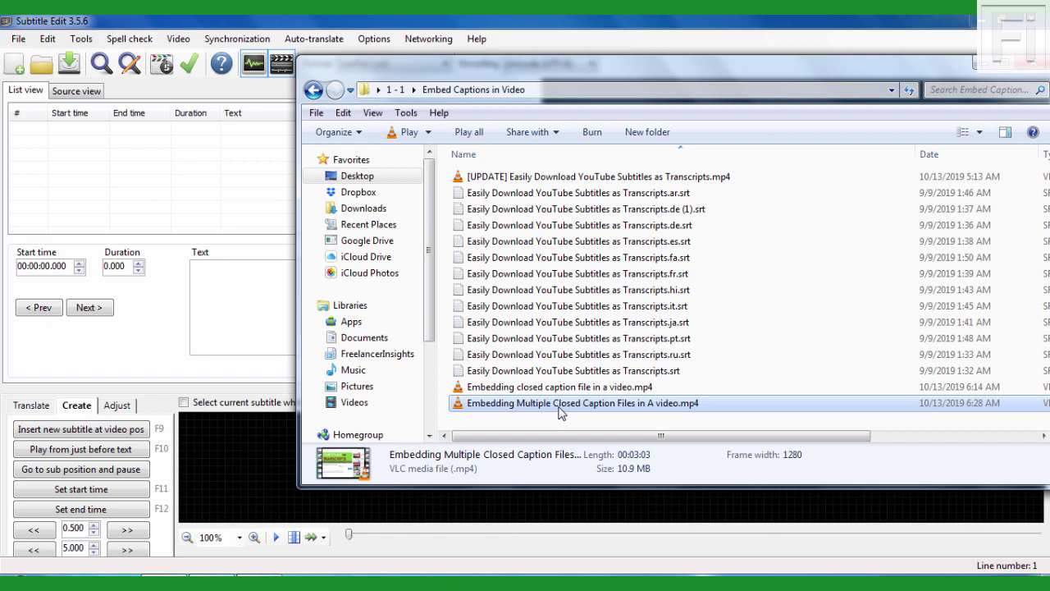
pyautogui.click(531, 389)
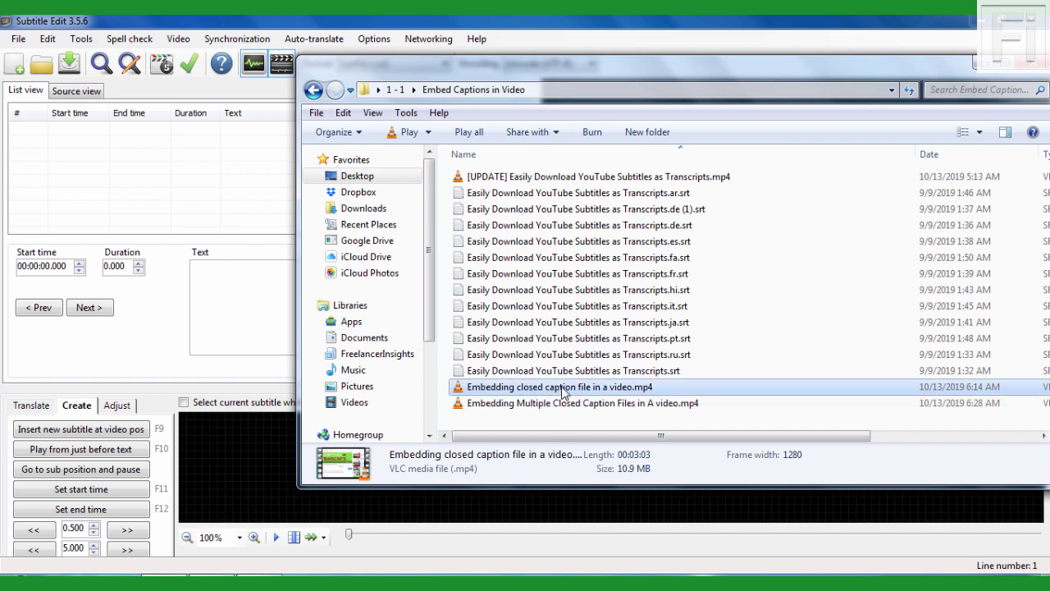
# Drag Embedding closed caption file in a video.mp4 onto Subtitle Edit's empty subtitle list
pyautogui.moveTo(485, 66); pyautogui.dragTo(695, 75)
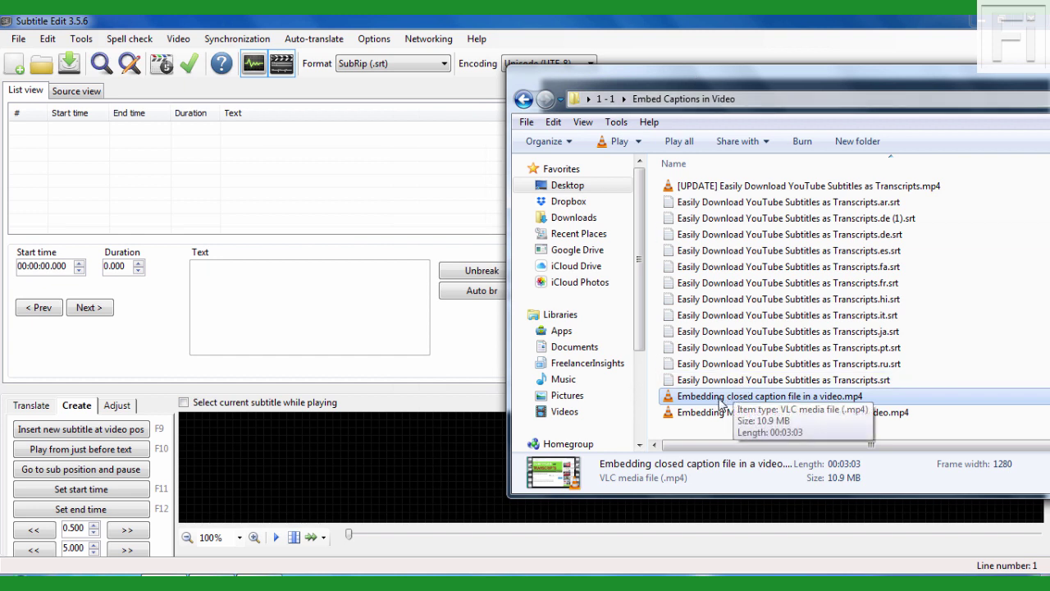
pyautogui.moveTo(721, 402); pyautogui.dragTo(316, 211)
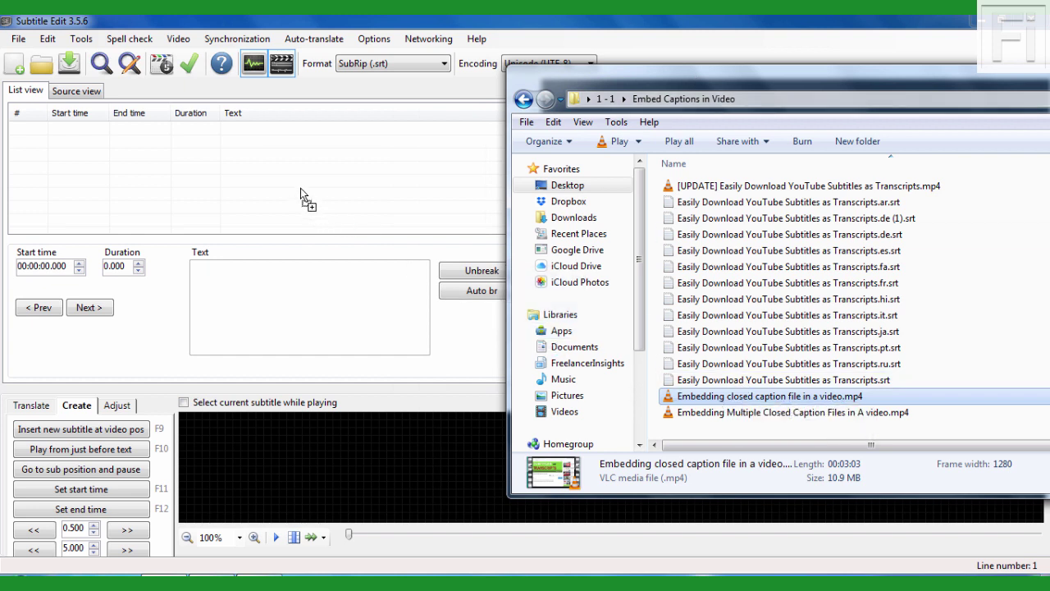
pyautogui.moveTo(300, 188); pyautogui.dragTo(285, 171)
# Drop the MP4 to import its 37 subtitle lines and scroll through the list
pyautogui.click(348, 26)
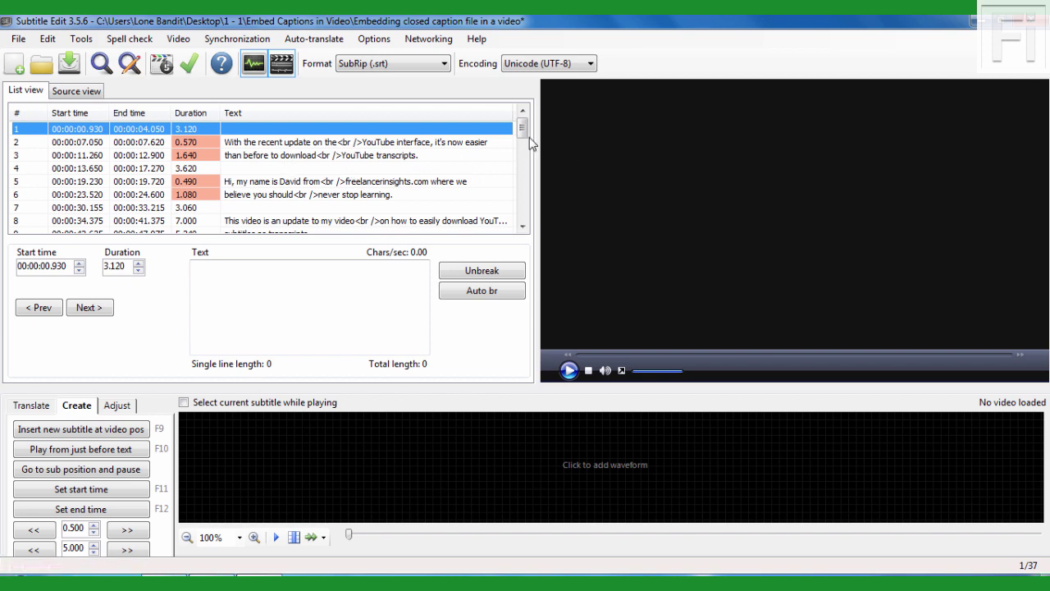
pyautogui.moveTo(522, 131); pyautogui.dragTo(523, 239)
pyautogui.hotkey('alt', 'Tab')
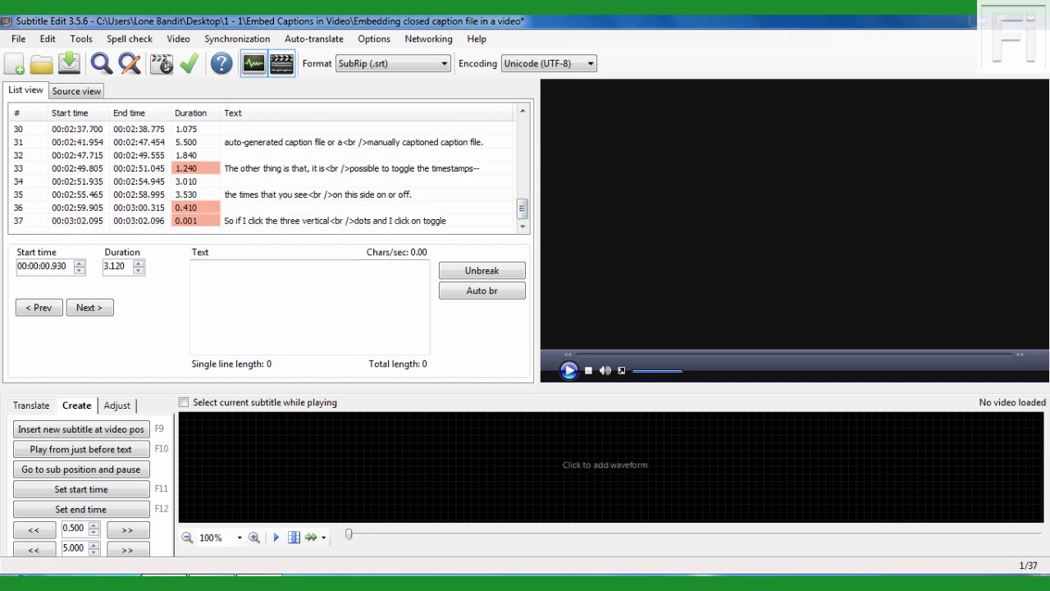
pyautogui.click(414, 156)
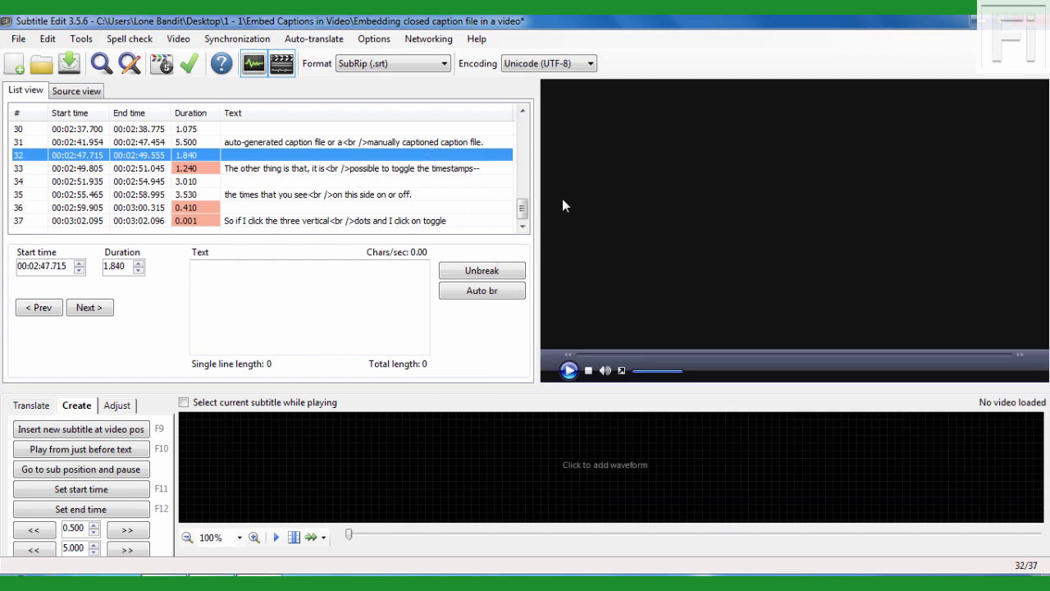
pyautogui.moveTo(523, 223); pyautogui.dragTo(517, 120)
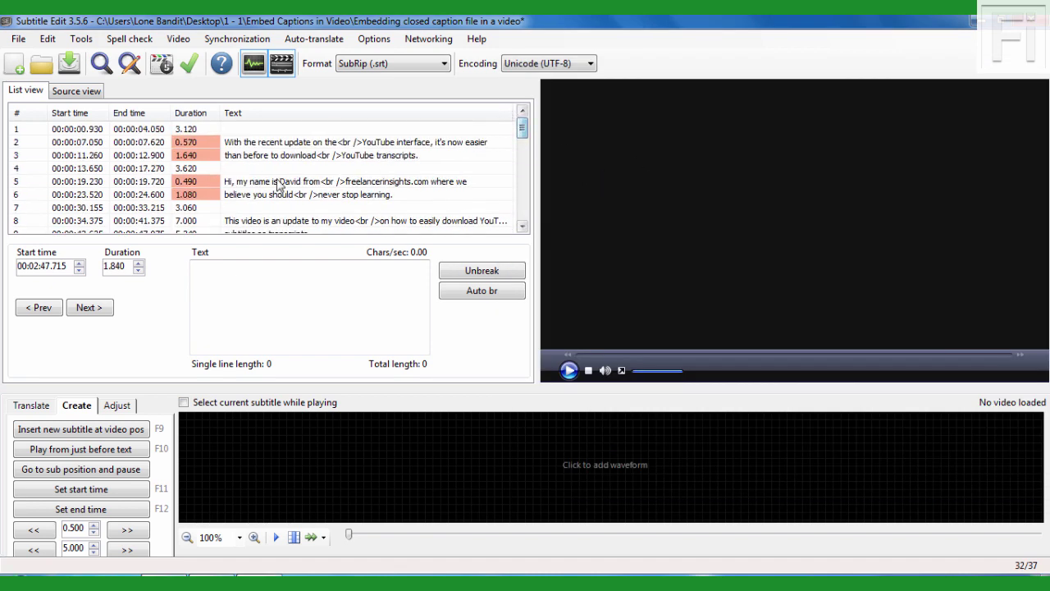
# Show the imported subtitles as raw SRT text in Source view and scroll through it
pyautogui.click(76, 92)
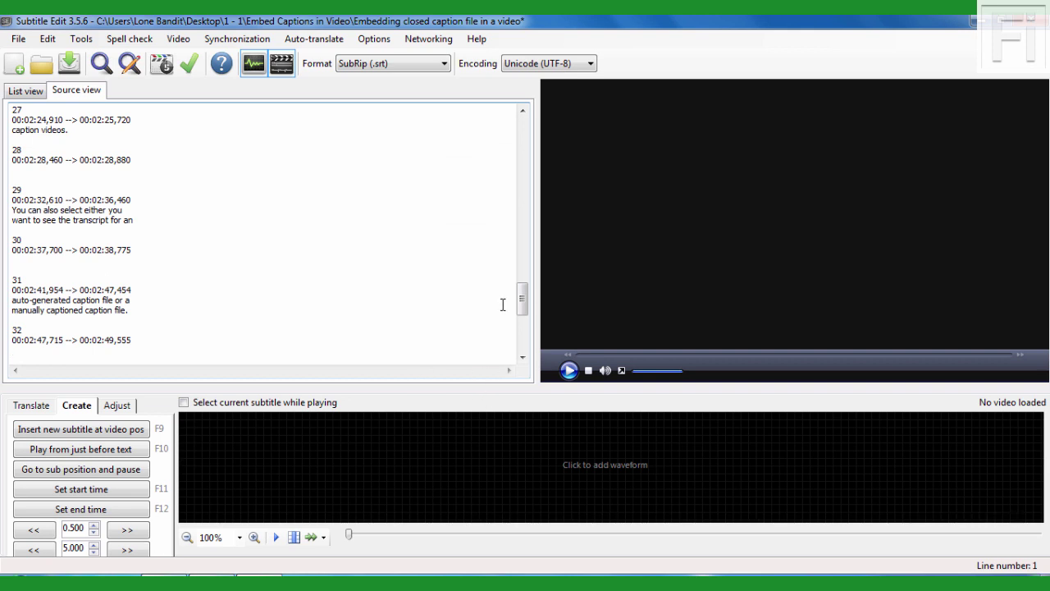
pyautogui.moveTo(524, 297); pyautogui.dragTo(524, 107)
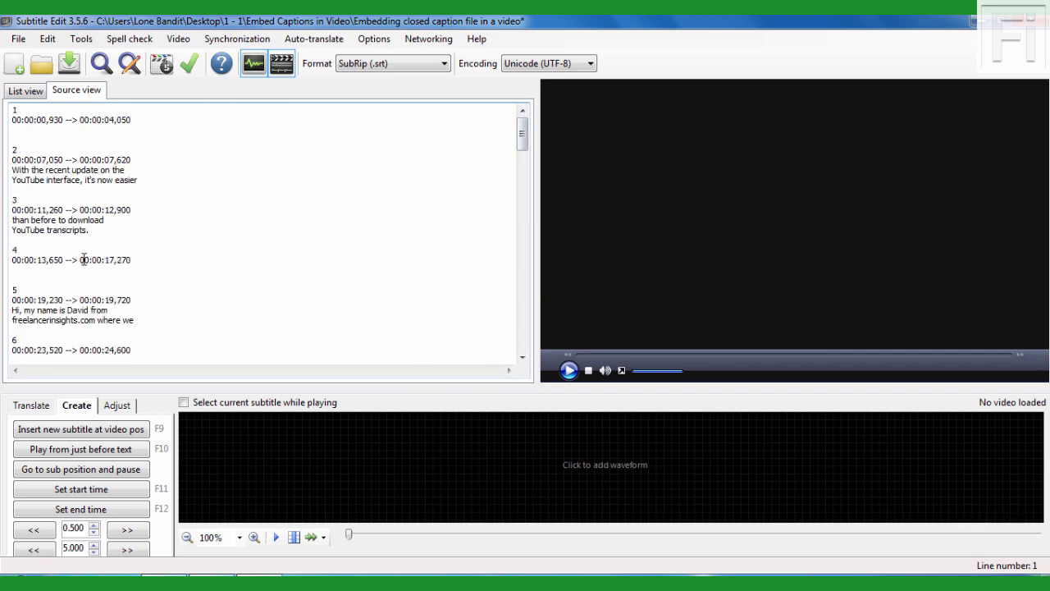
pyautogui.click(196, 582)
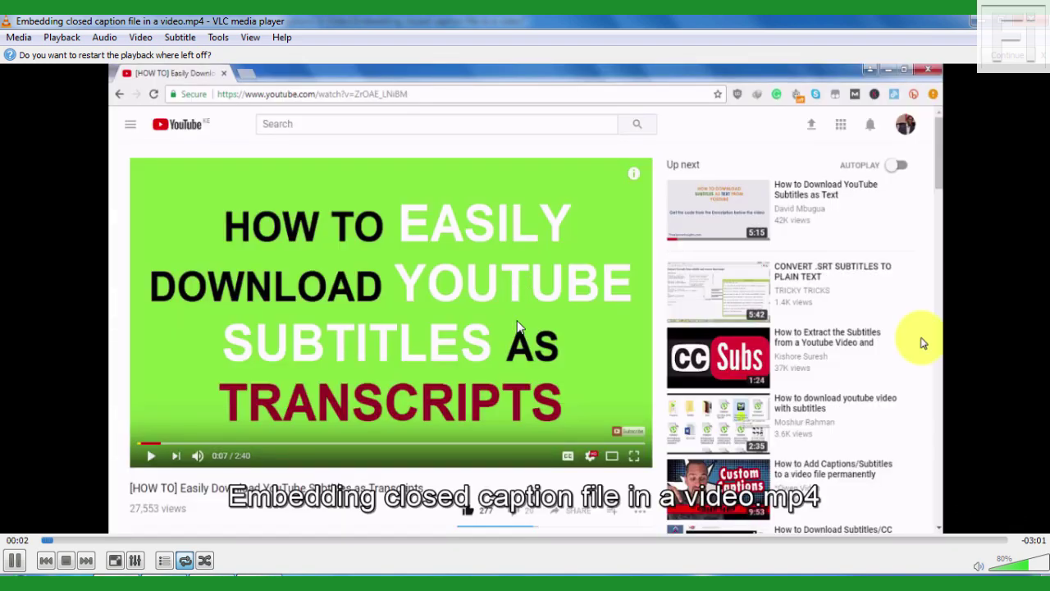
# Turn on VLC's Track 1 - [English] subtitle track so captions show over the video
pyautogui.press('space')
pyautogui.rightClick(510, 346)
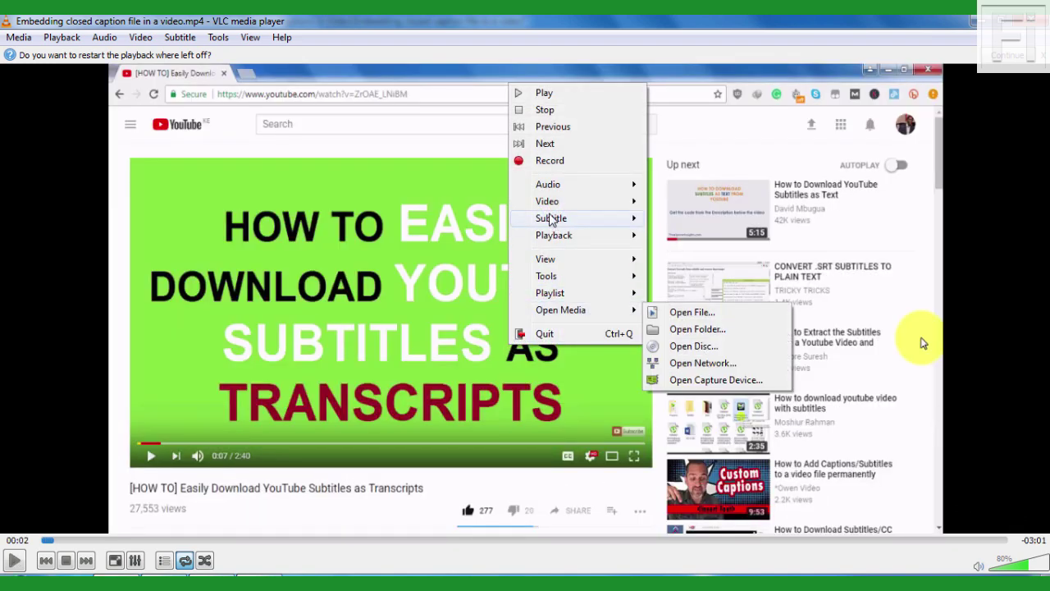
pyautogui.moveTo(552, 219)
pyautogui.moveTo(723, 237)
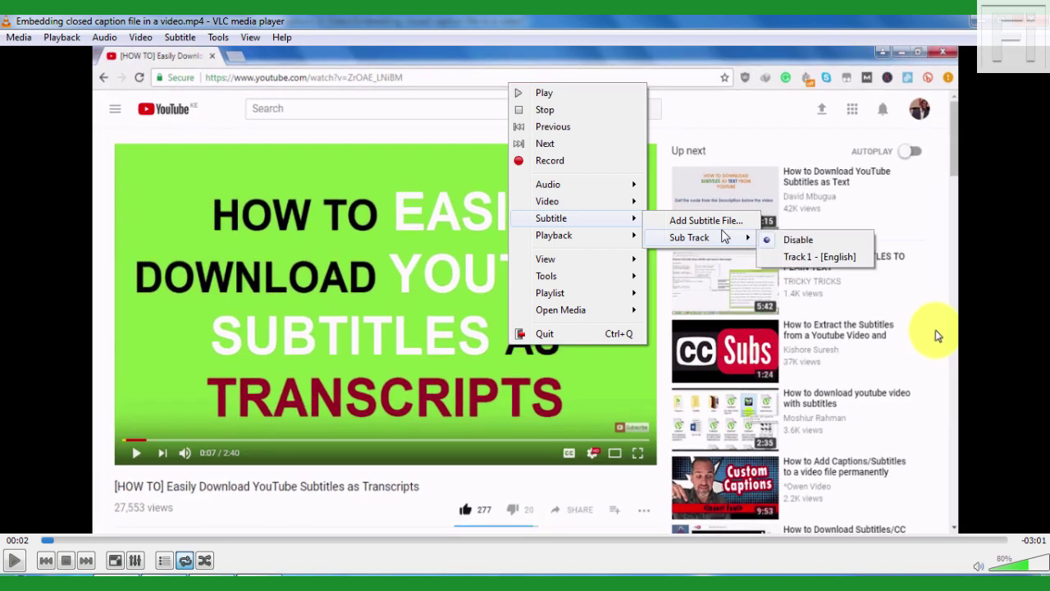
pyautogui.click(804, 258)
pyautogui.press('space')
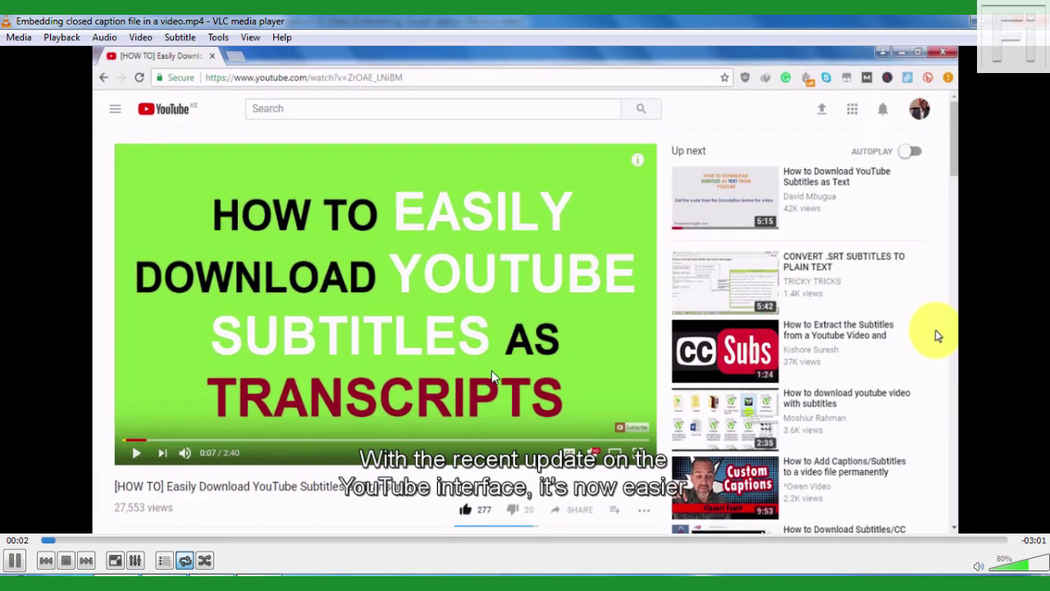
pyautogui.moveTo(427, 20); pyautogui.dragTo(528, 38)
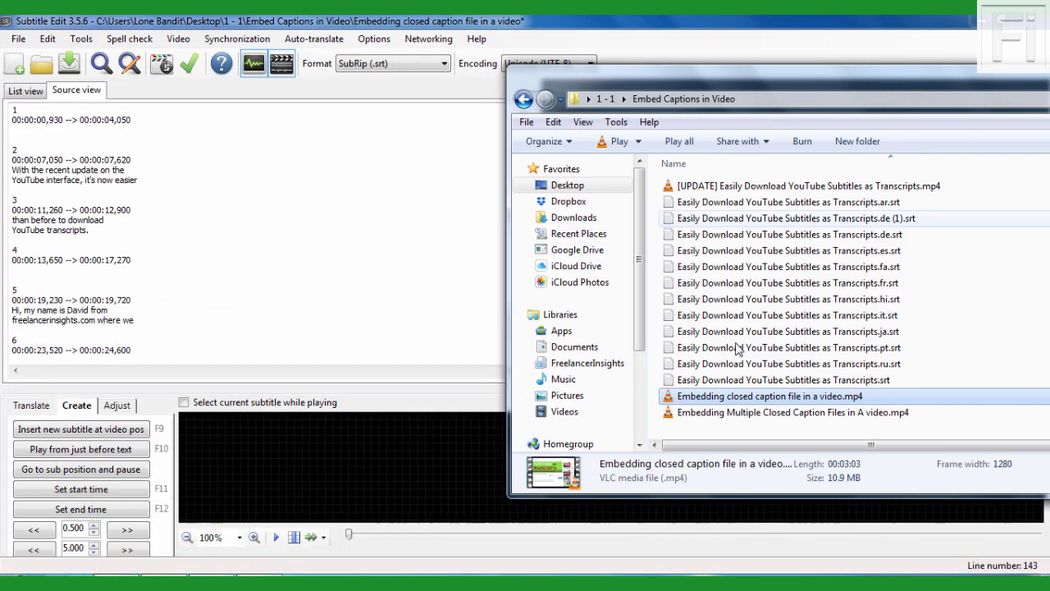
# Inspect Easily Download YouTube Subtitles as Transcripts.srt in Notepad, noting its run-together text
pyautogui.click(787, 431)
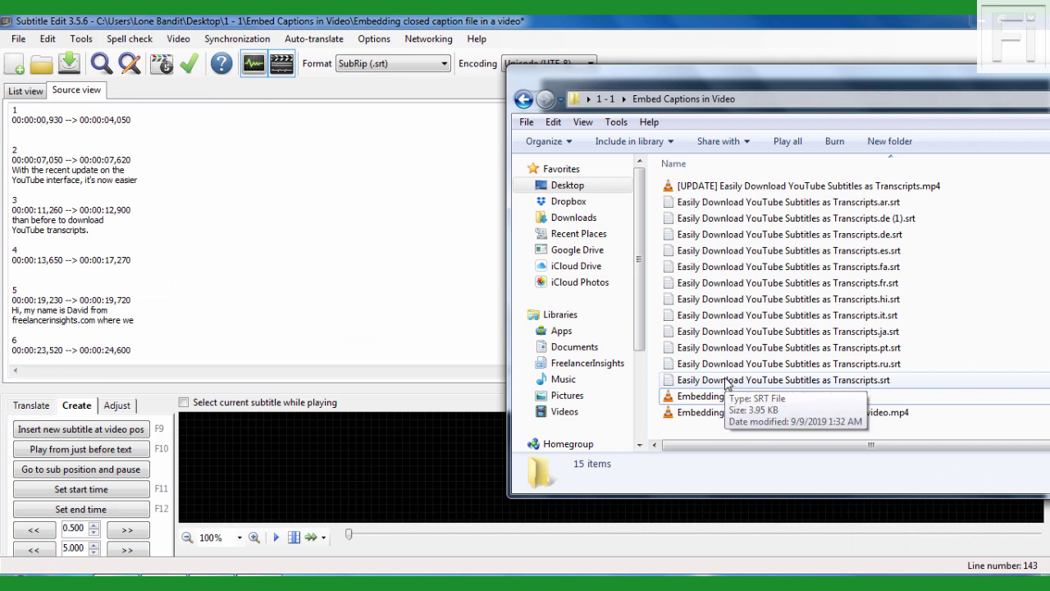
pyautogui.doubleClick(727, 382)
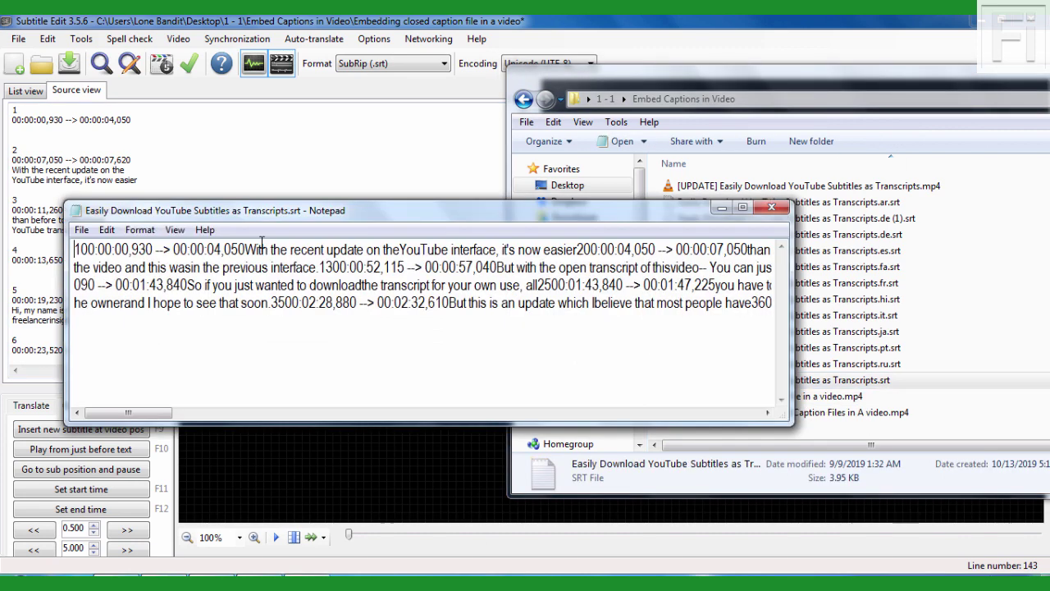
pyautogui.moveTo(197, 215); pyautogui.dragTo(435, 146)
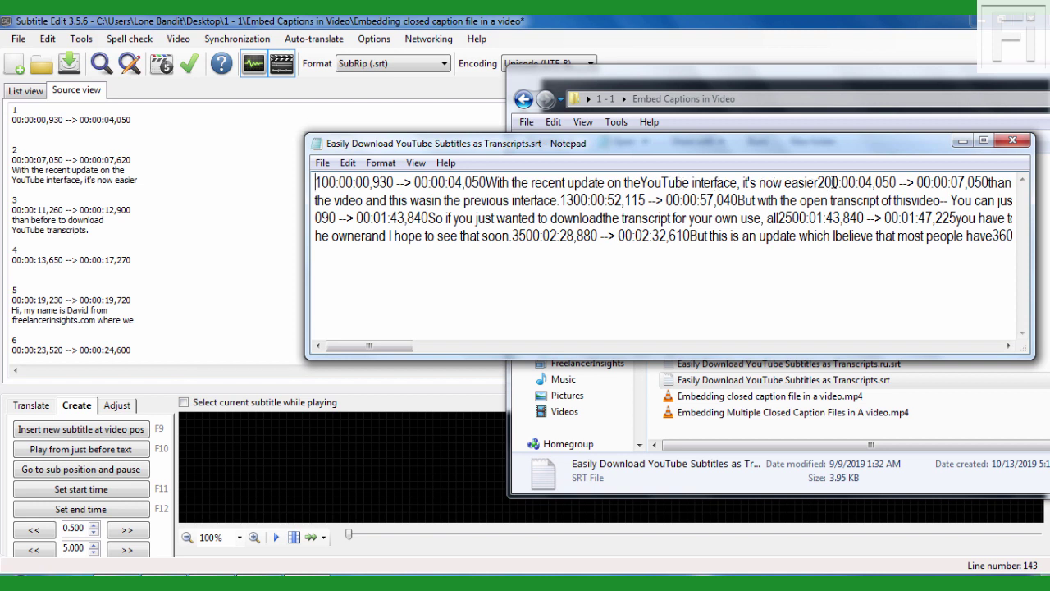
pyautogui.click(984, 140)
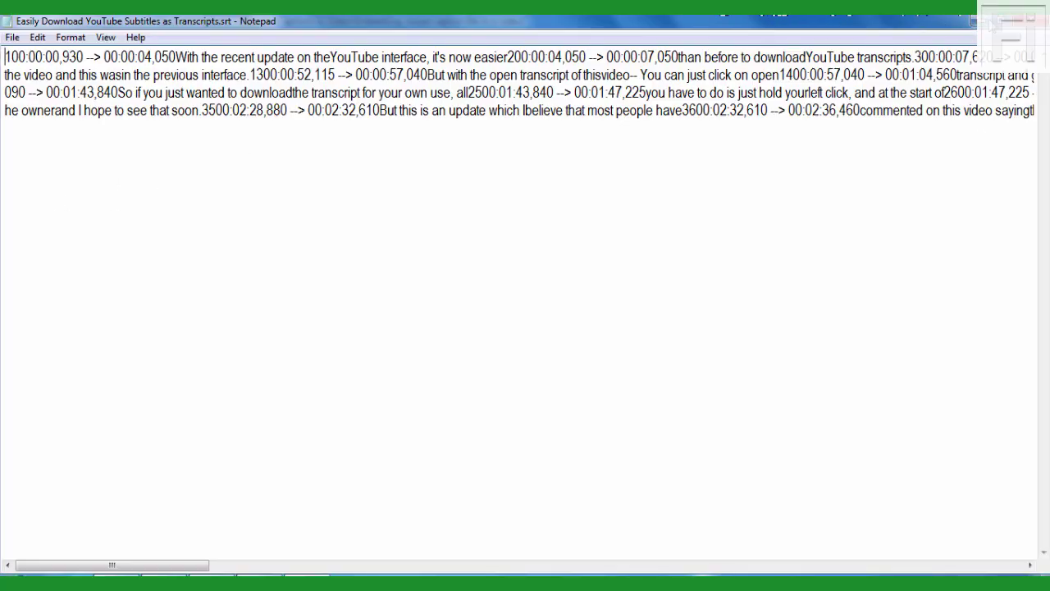
pyautogui.click(1015, 20)
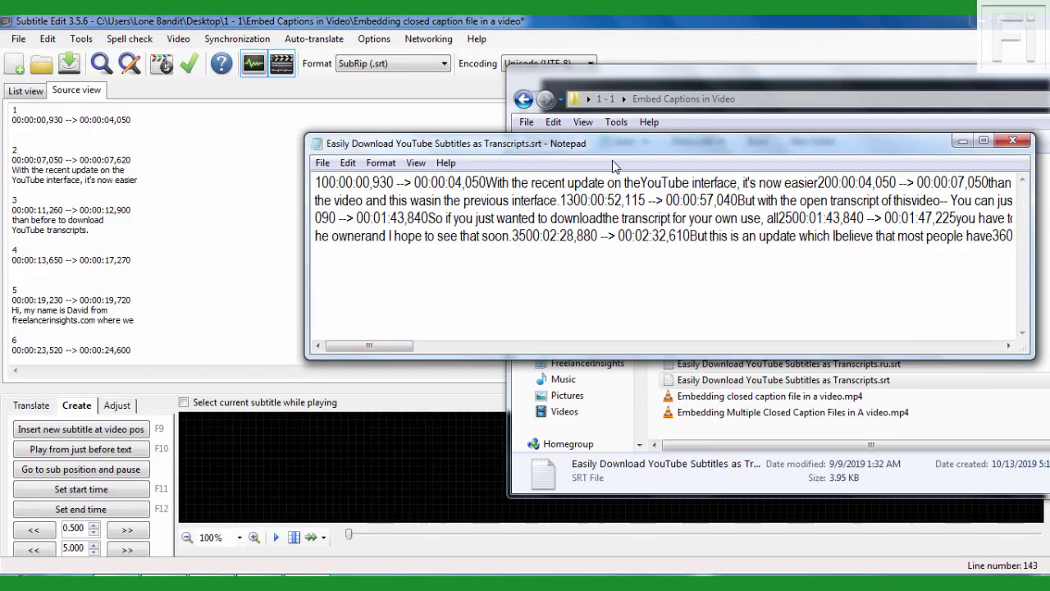
pyautogui.click(235, 234)
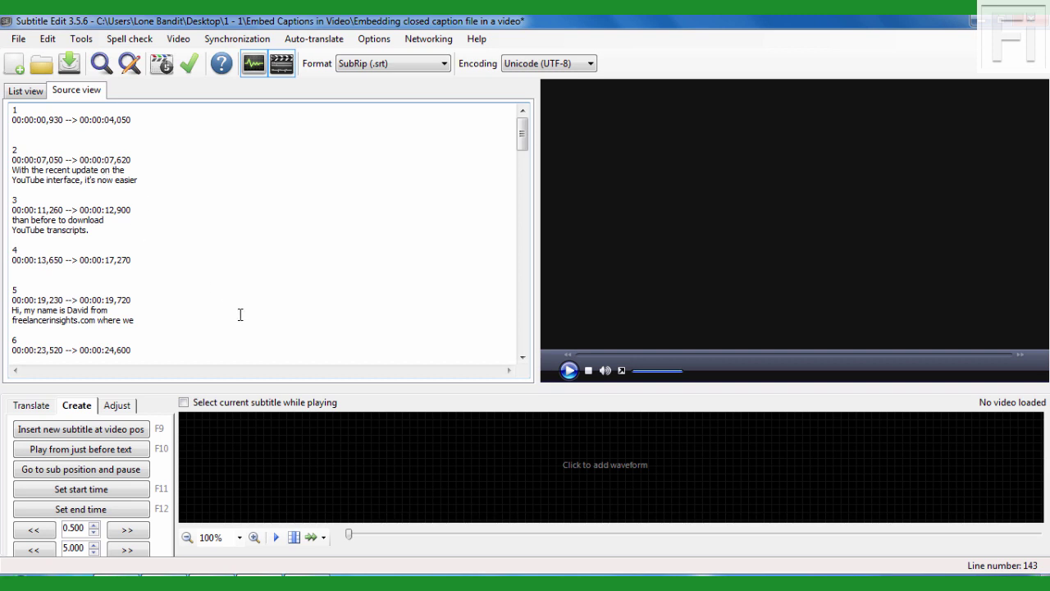
# Start a new subtitle without saving the extracted lines and switch to List view
pyautogui.click(18, 39)
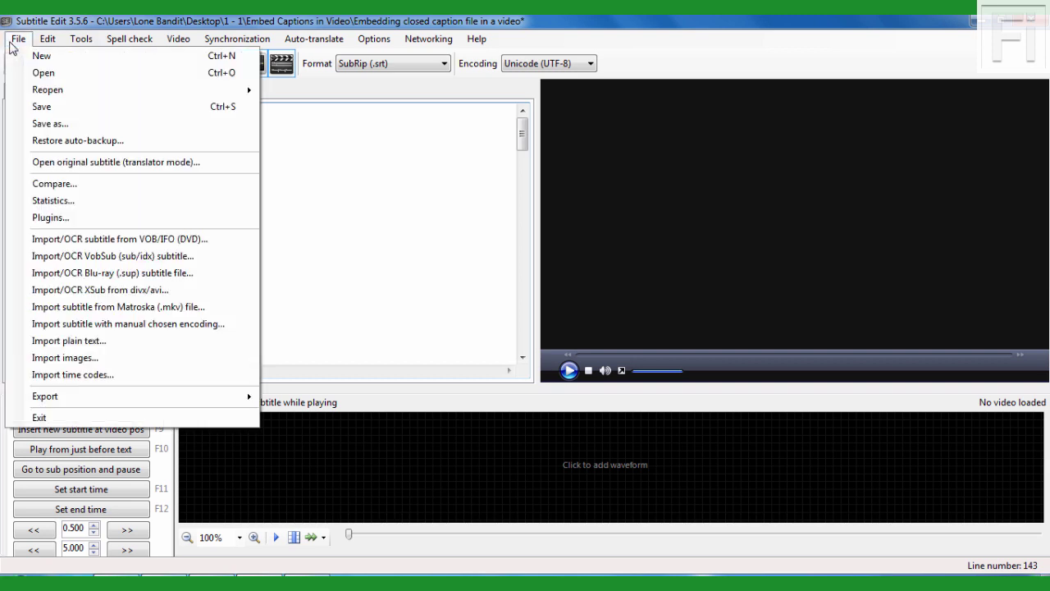
pyautogui.click(39, 56)
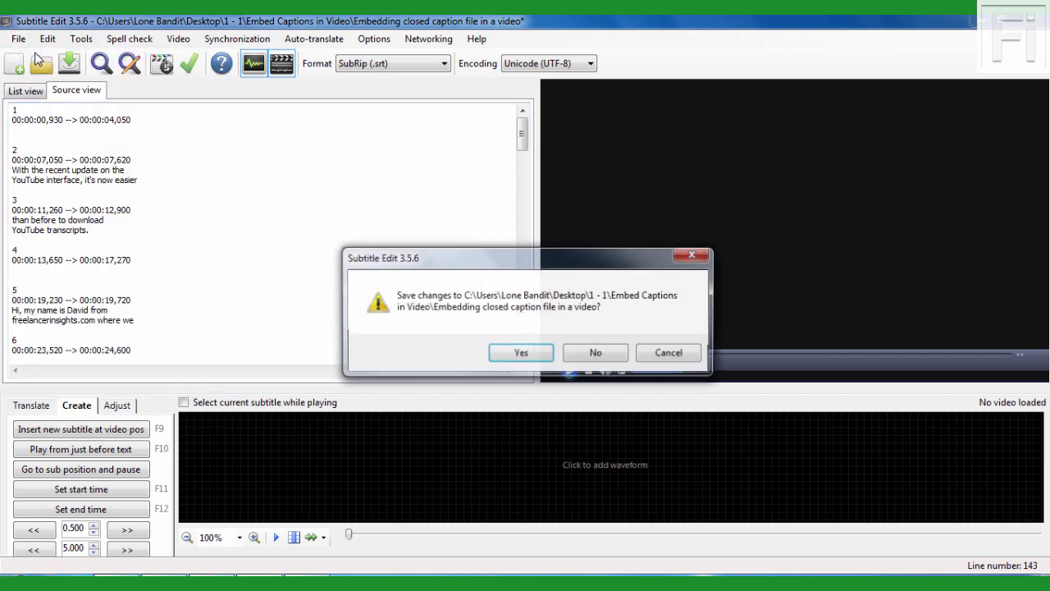
pyautogui.click(592, 353)
pyautogui.click(21, 93)
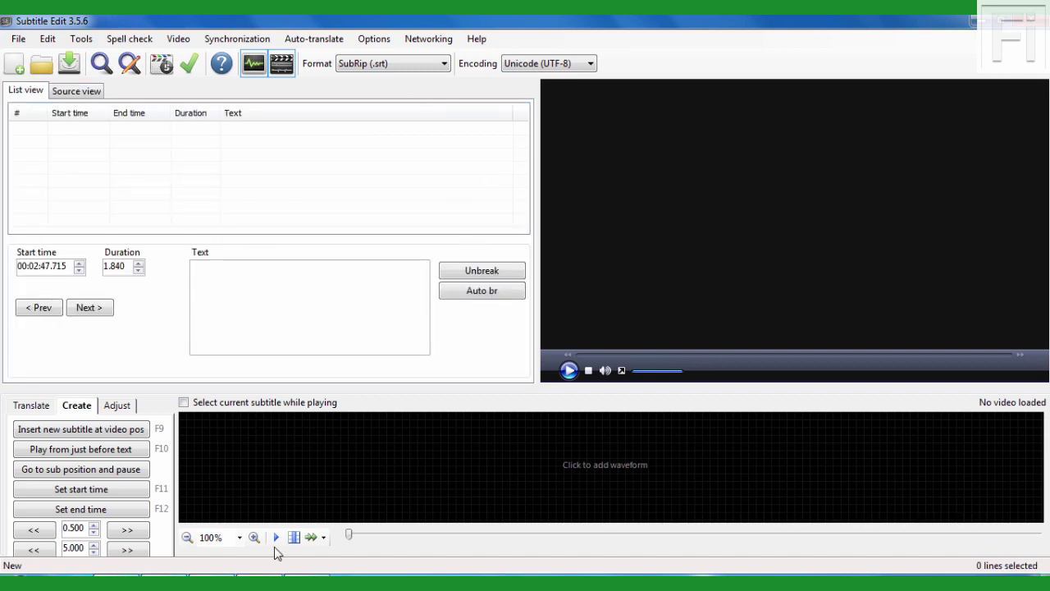
# Drag the Multiple Closed Caption Files MP4 from the folder into Subtitle Edit
pyautogui.hotkey('alt', 'Tab')
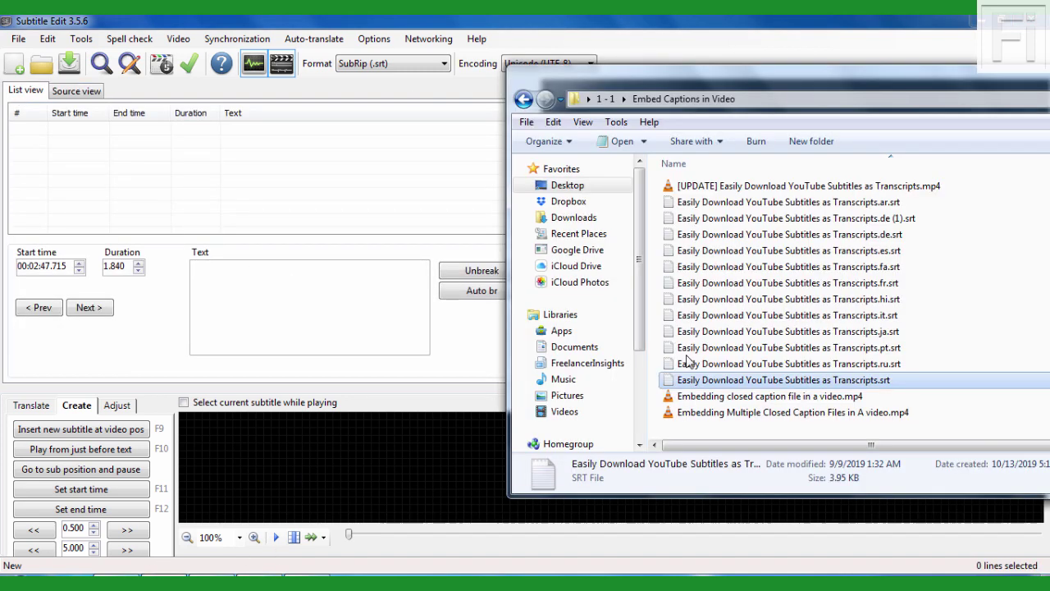
pyautogui.click(763, 414)
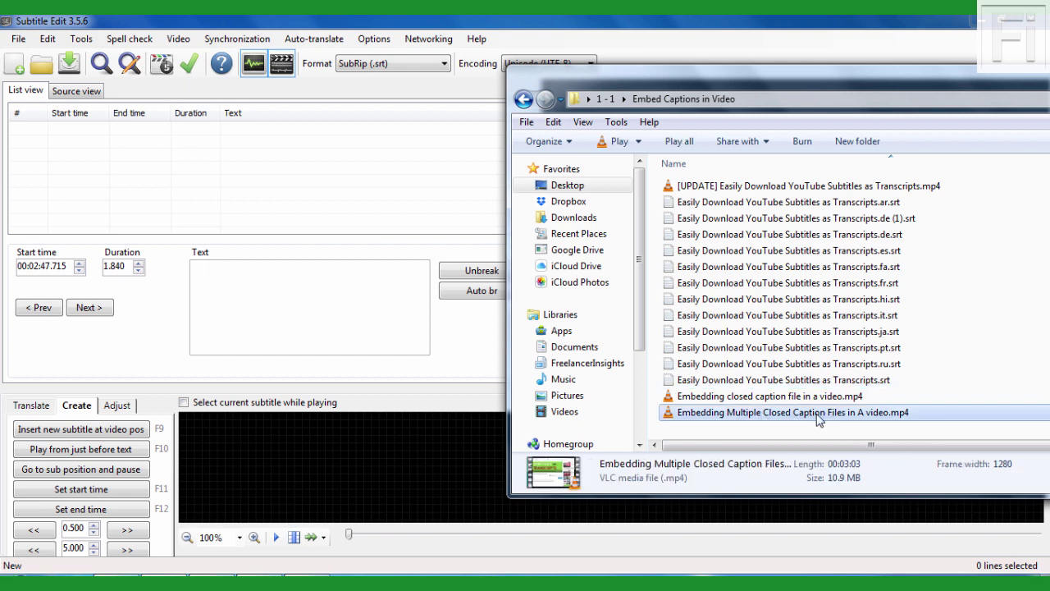
pyautogui.moveTo(818, 421); pyautogui.dragTo(300, 165)
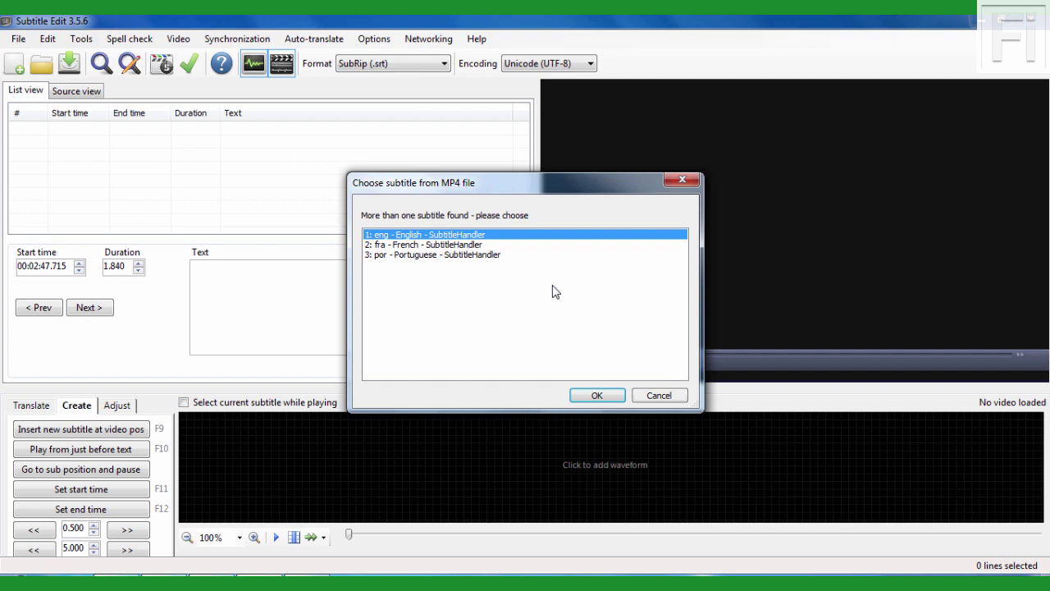
# Look over the French and English tracks, then import track 3: por - Portuguese
pyautogui.click(442, 245)
pyautogui.click(429, 235)
pyautogui.click(445, 255)
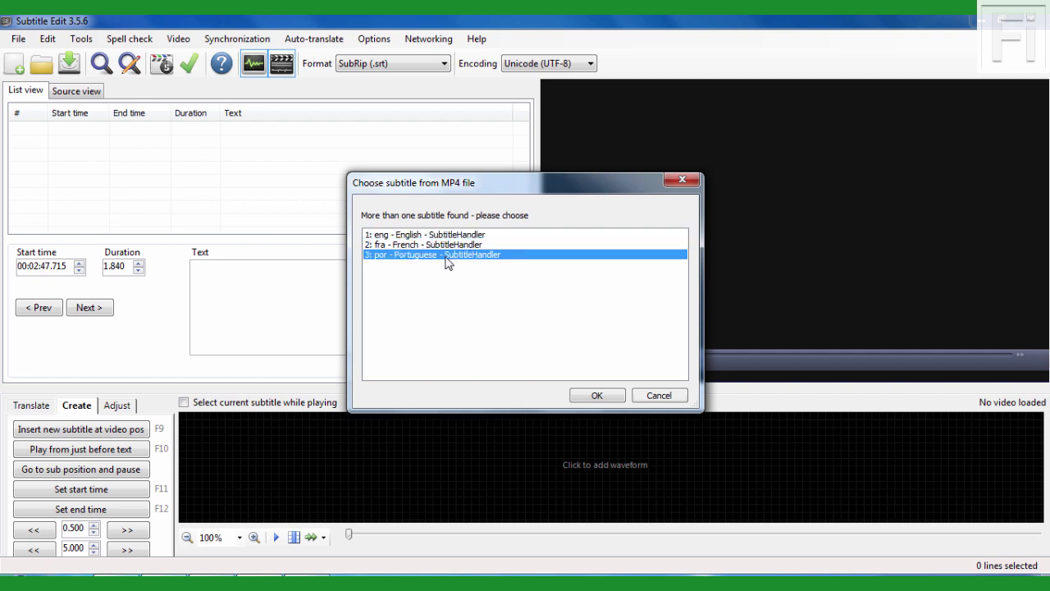
pyautogui.click(598, 395)
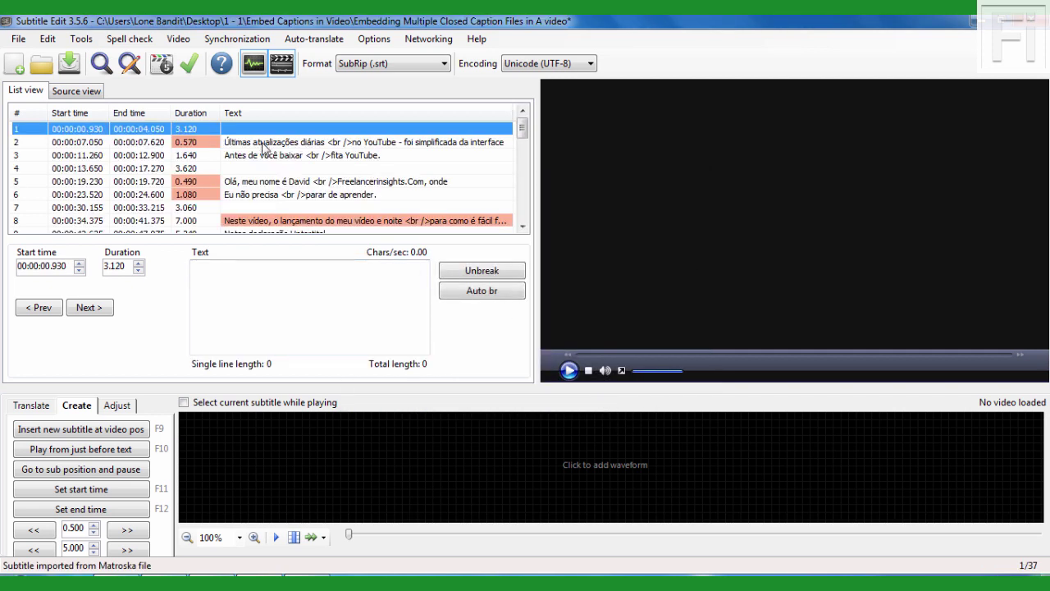
# Open Easily Download YouTube Subtitles as Transcripts.pt.srt in Notepad and show the imported lines in Source view
pyautogui.hotkey('alt', 'Tab')
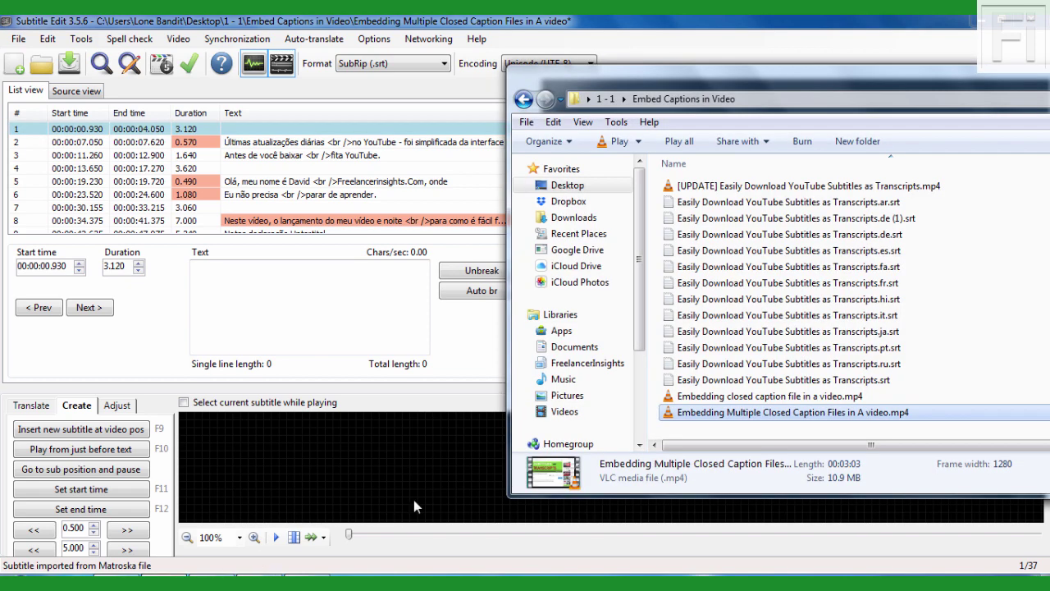
pyautogui.doubleClick(894, 347)
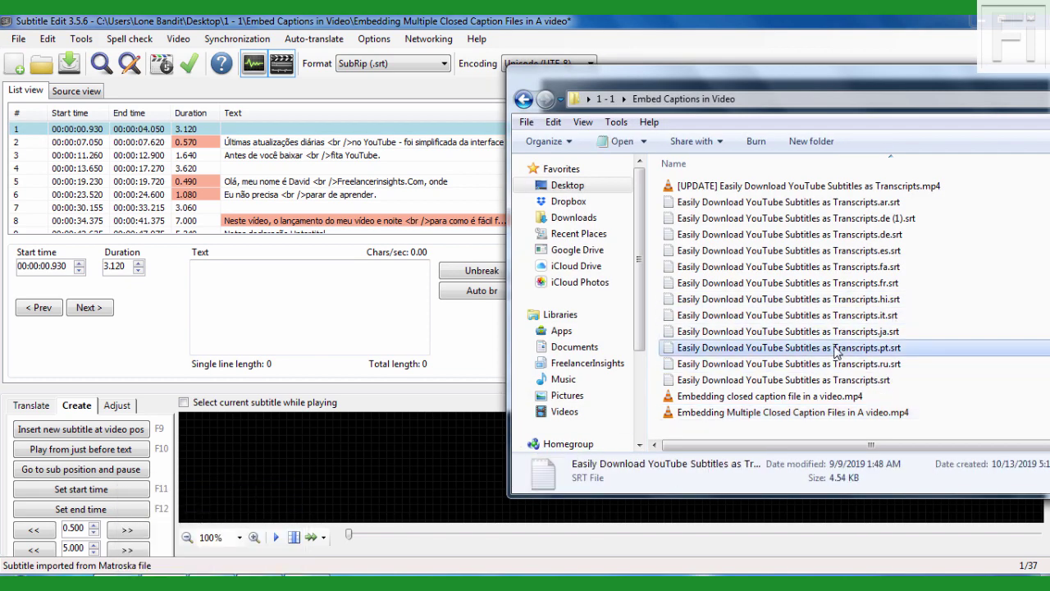
pyautogui.click(78, 91)
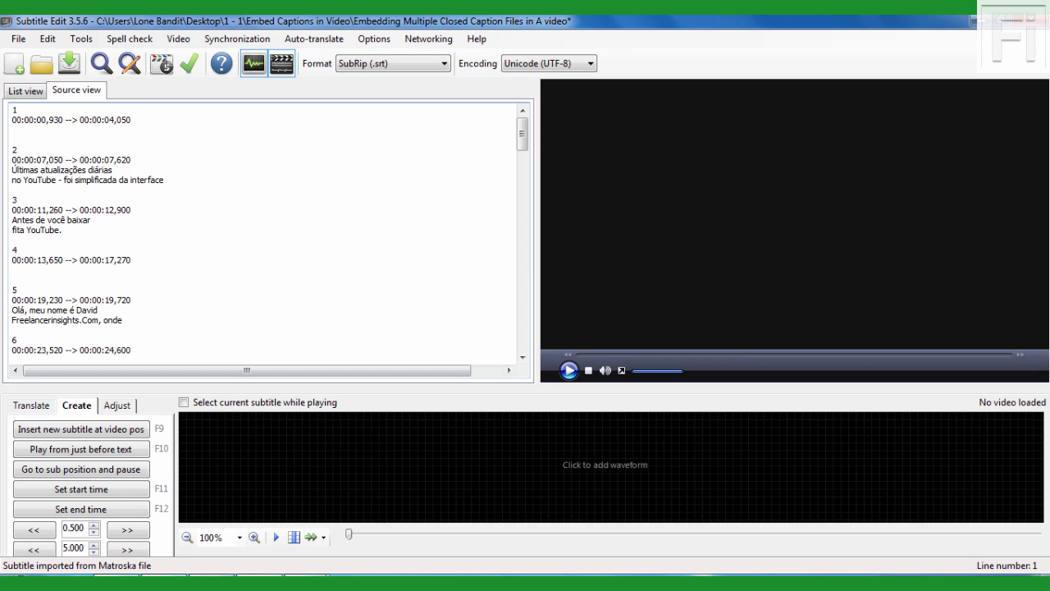
# Set Notepad beside Subtitle Edit to compare both Portuguese texts, then return to List view
pyautogui.moveTo(305, 581)
pyautogui.click(389, 527)
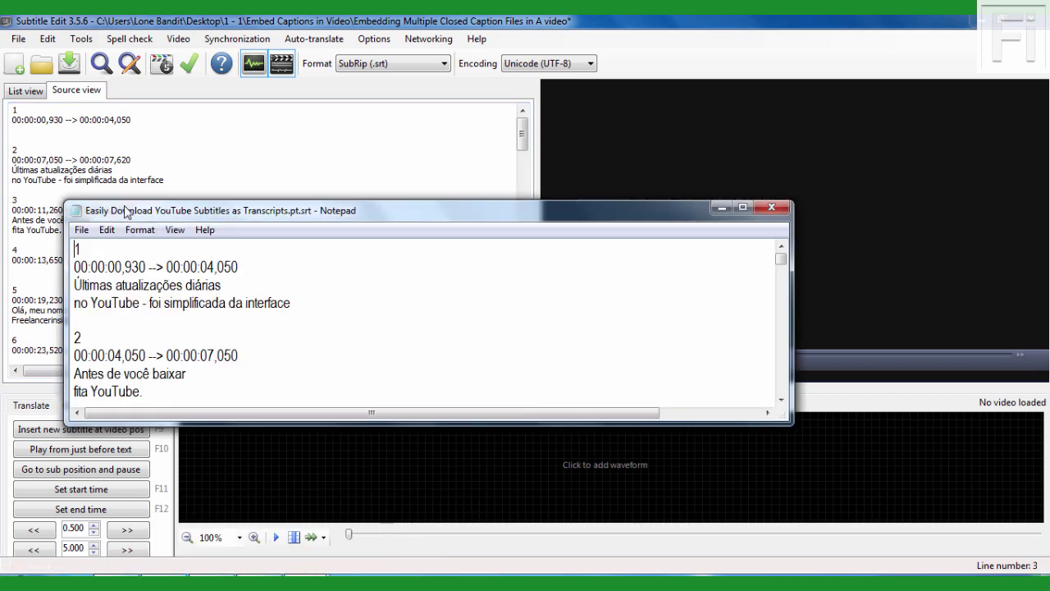
pyautogui.moveTo(126, 212); pyautogui.dragTo(319, 154)
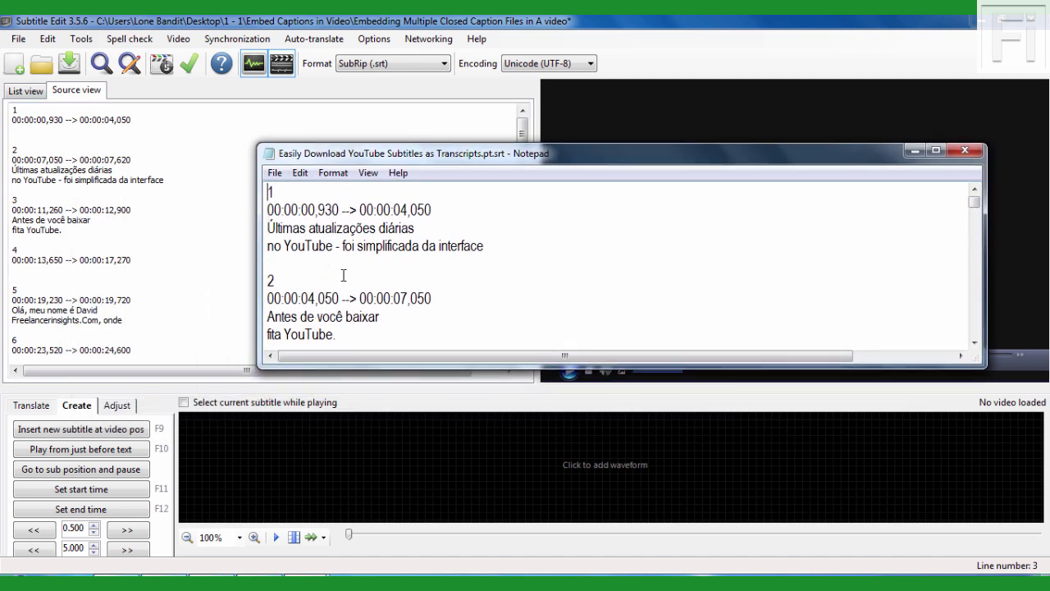
pyautogui.click(341, 334)
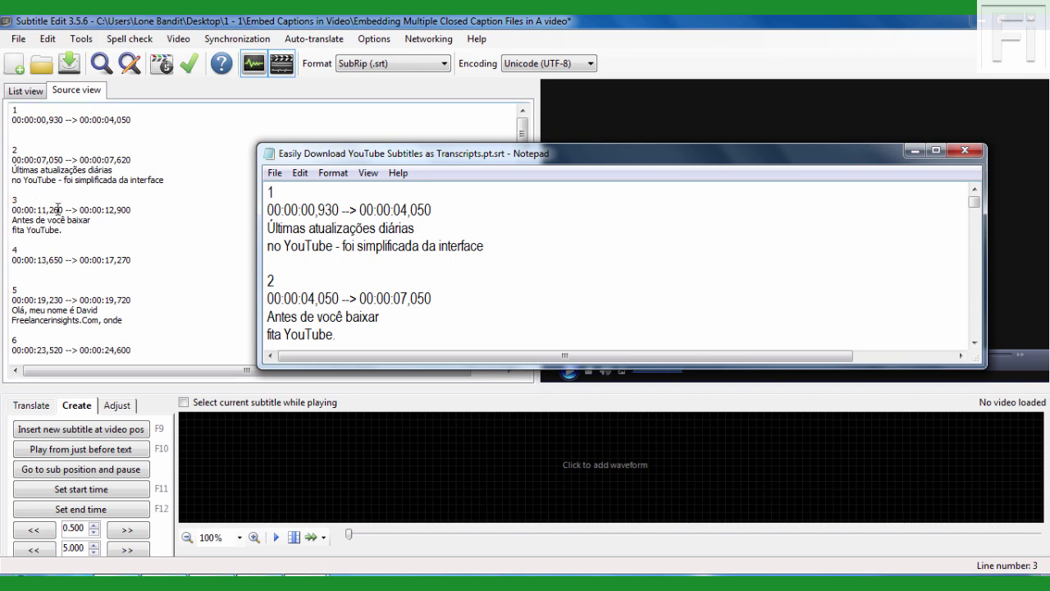
pyautogui.click(120, 161)
pyautogui.click(25, 91)
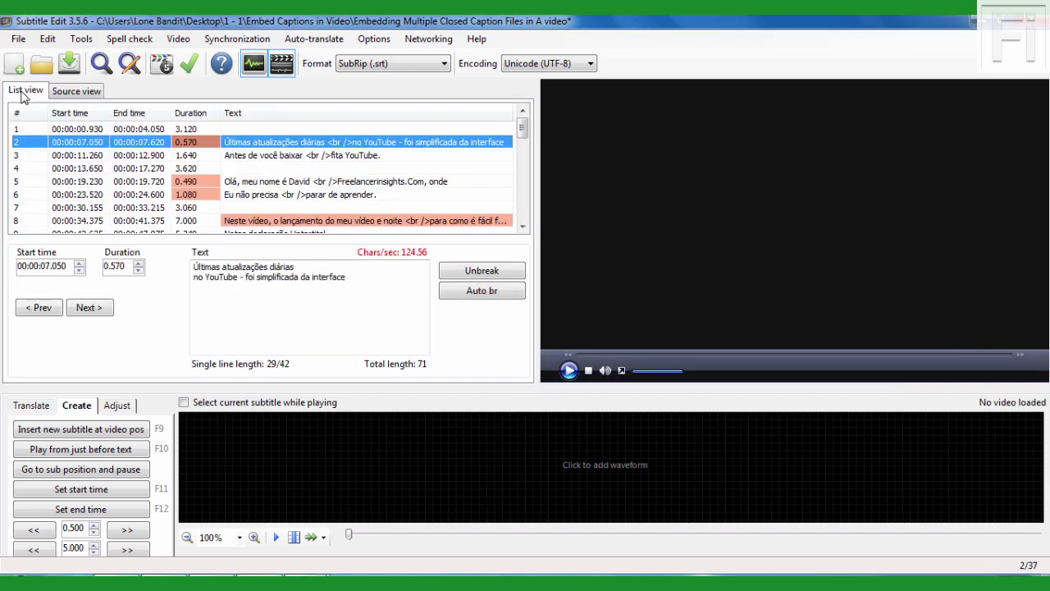
pyautogui.click(10, 42)
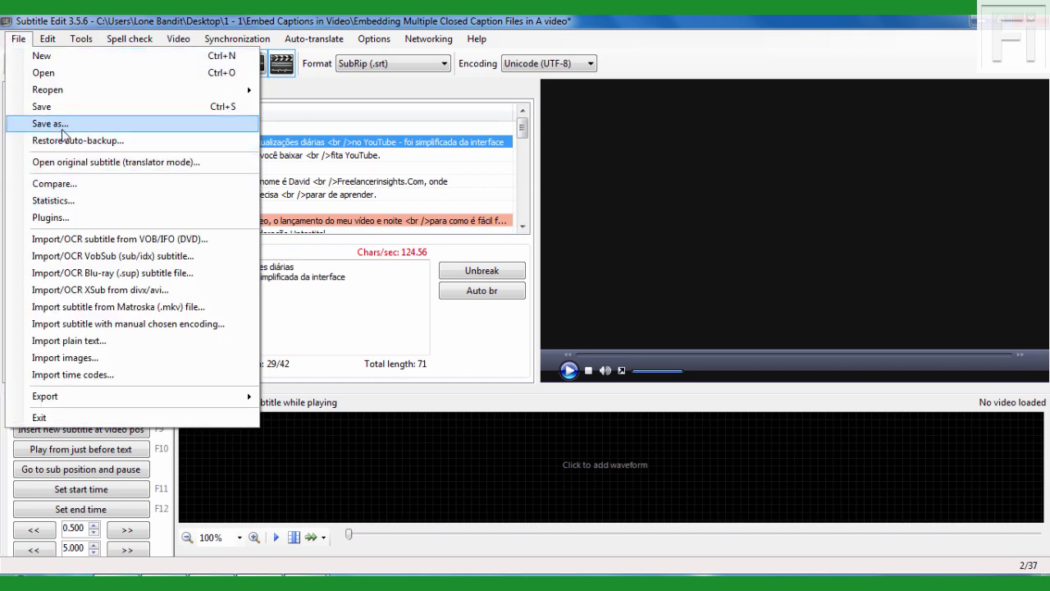
pyautogui.press('Escape')
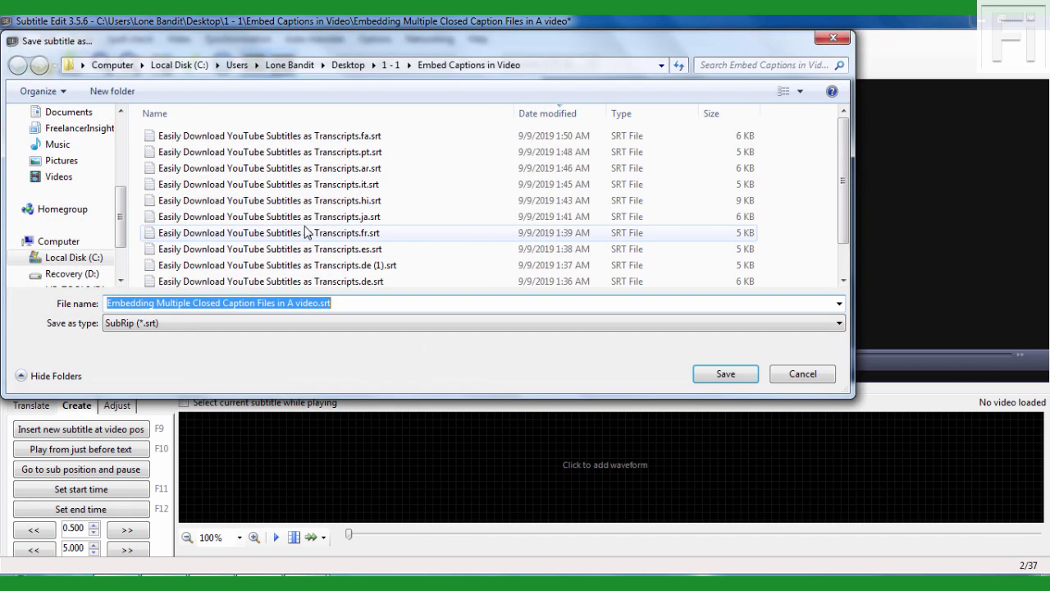
pyautogui.click(397, 325)
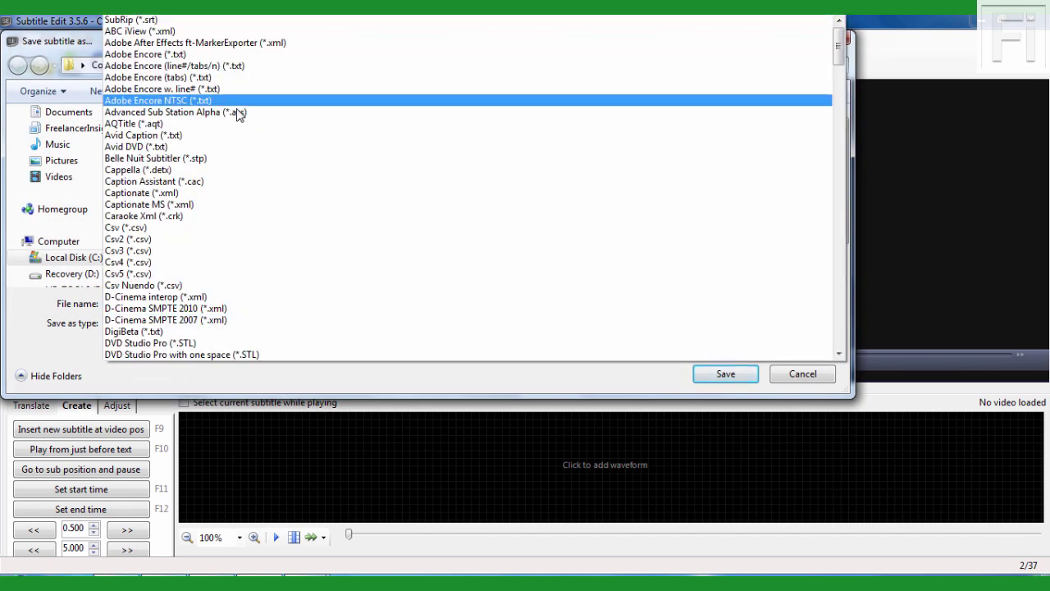
pyautogui.click(61, 43)
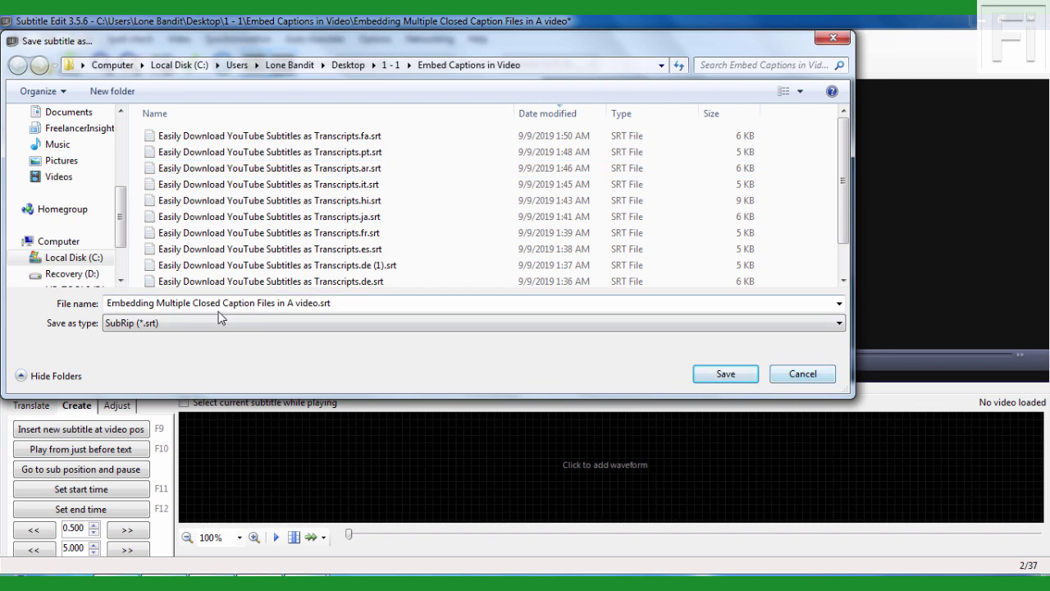
pyautogui.click(812, 377)
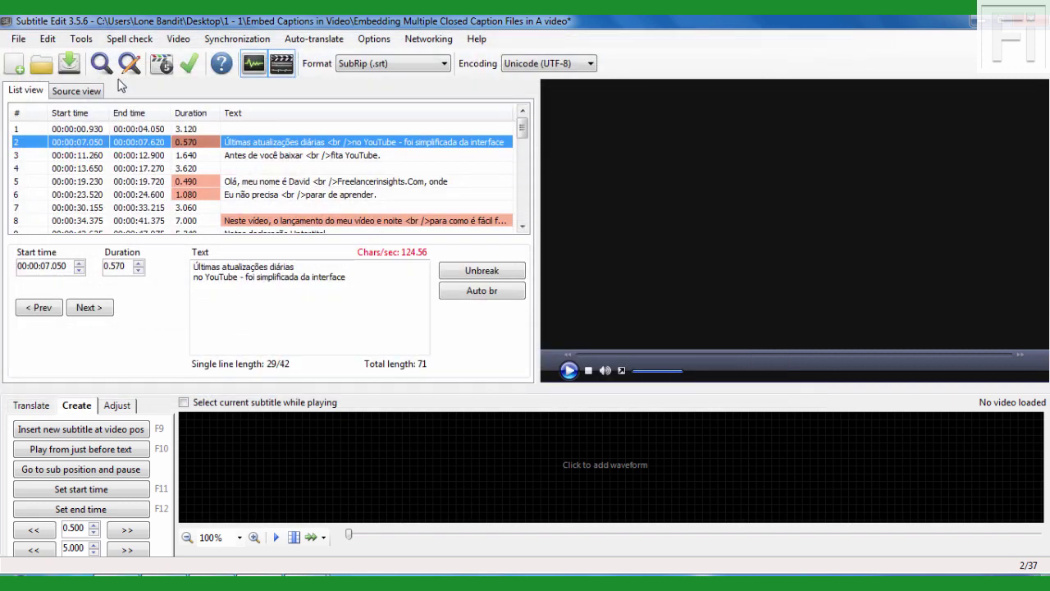
# Choose File > New and answer No to discard the imported Portuguese lines
pyautogui.click(18, 41)
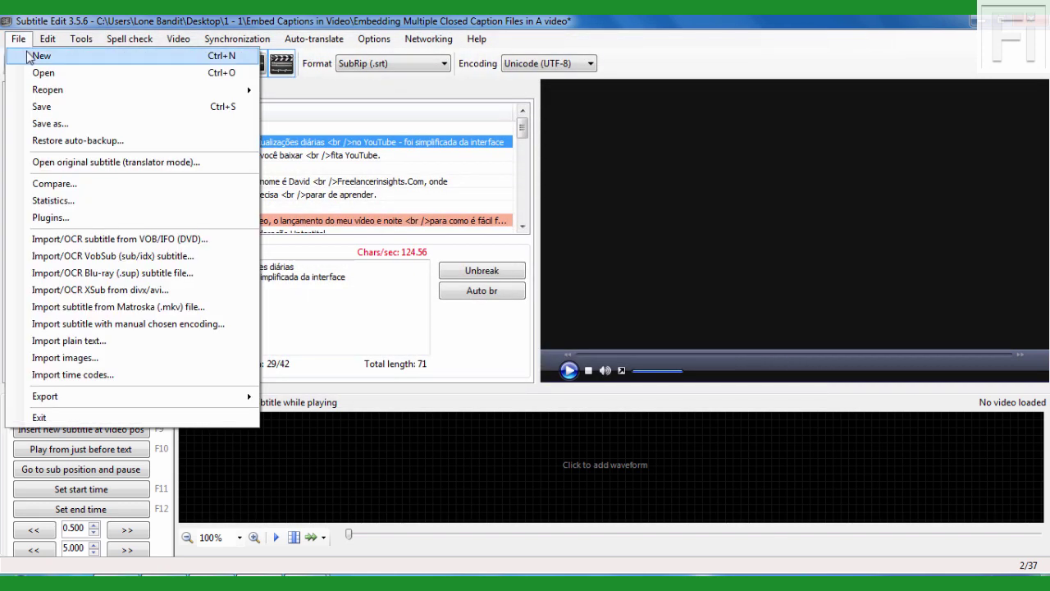
pyautogui.click(41, 52)
pyautogui.click(599, 355)
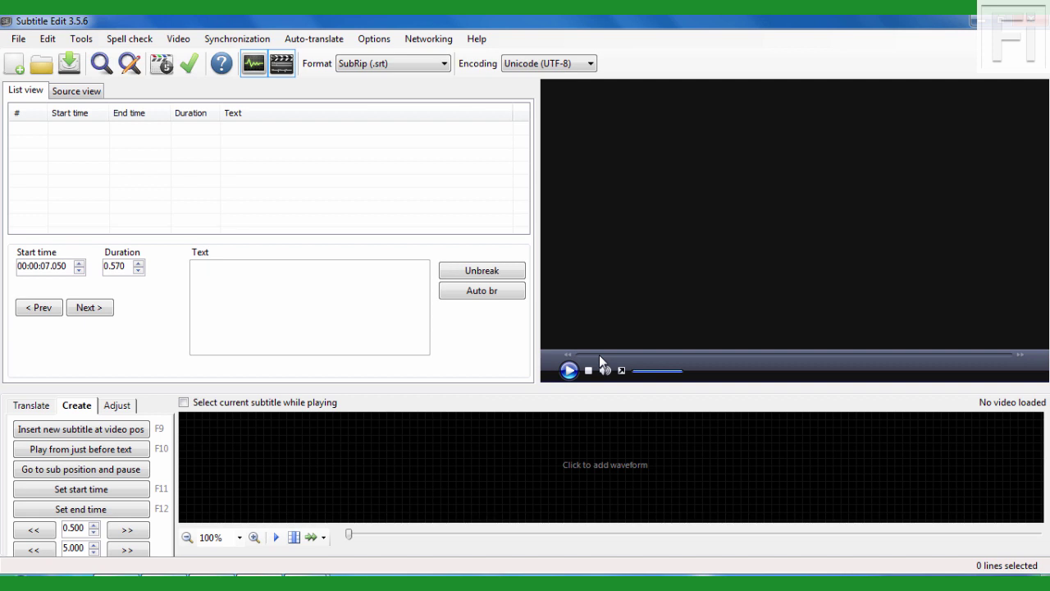
# Load Easily Download YouTube Subtitles as Transcripts.srt, view it in Source view, and save it
pyautogui.click(164, 576)
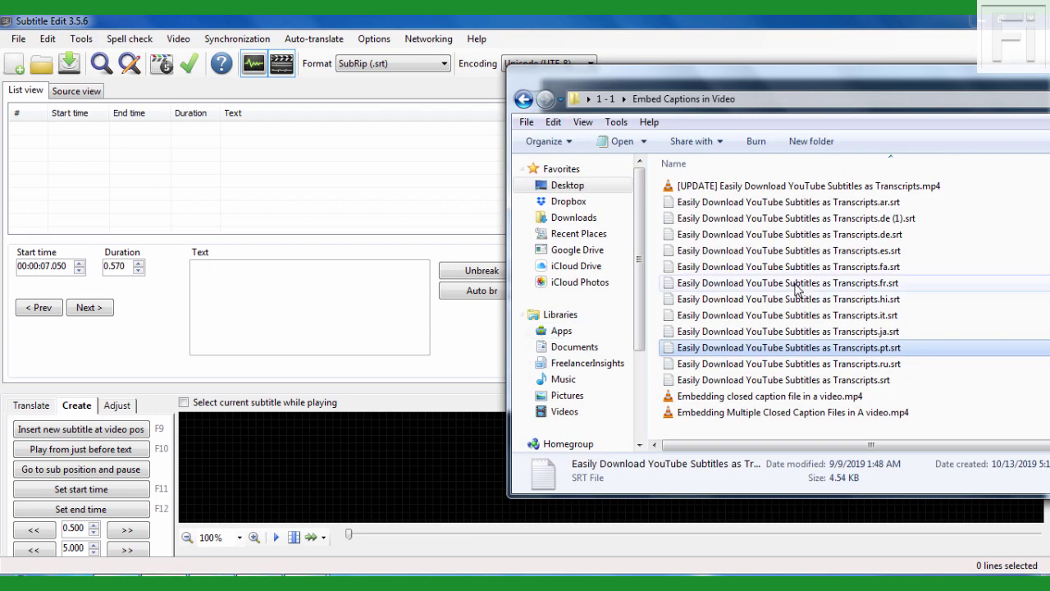
pyautogui.click(773, 395)
pyautogui.moveTo(773, 380); pyautogui.dragTo(299, 174)
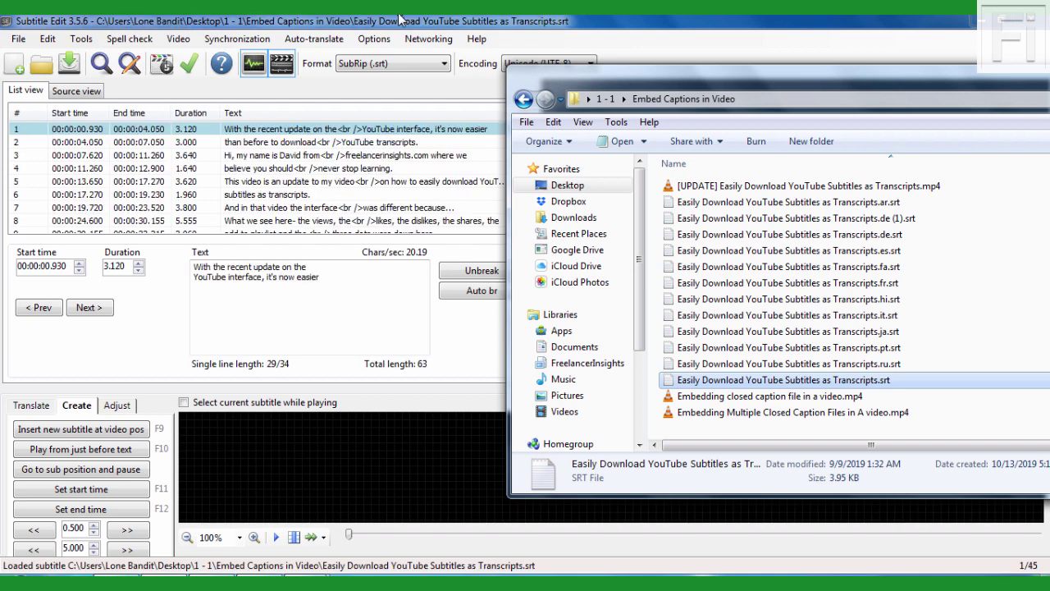
pyautogui.click(53, 92)
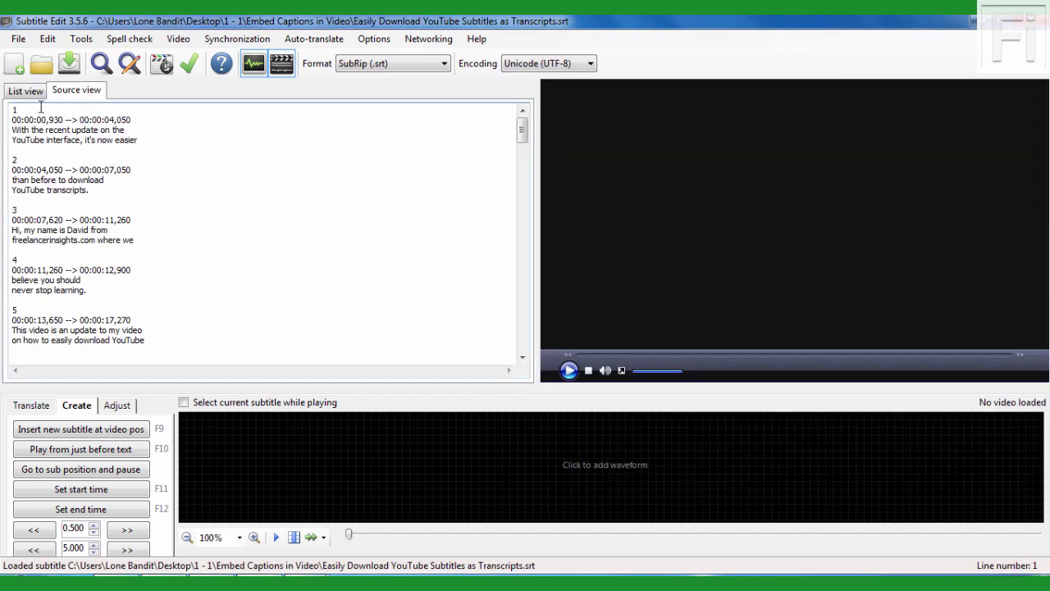
pyautogui.click(18, 38)
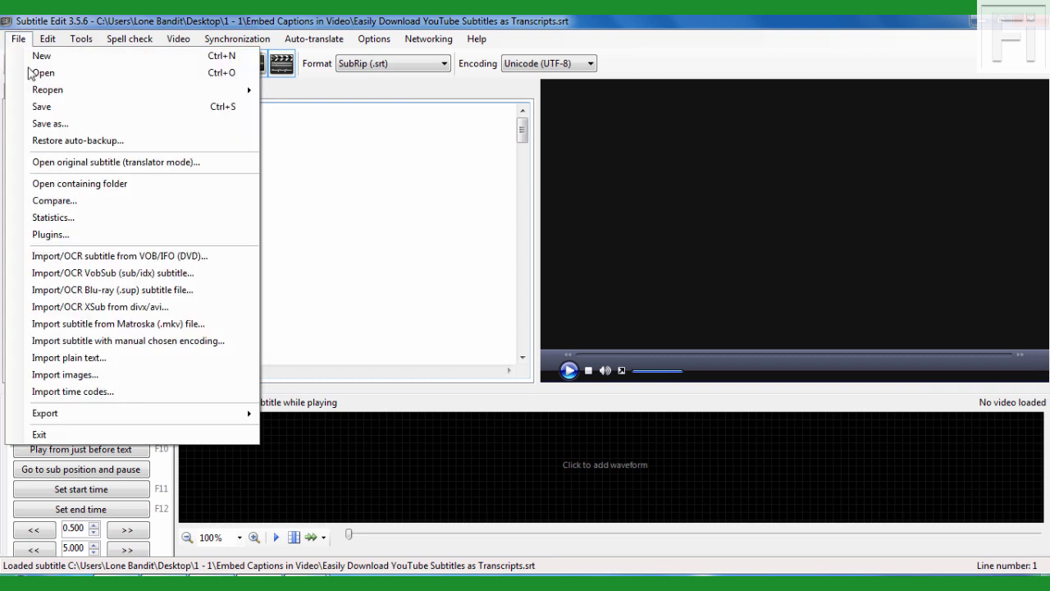
pyautogui.click(50, 110)
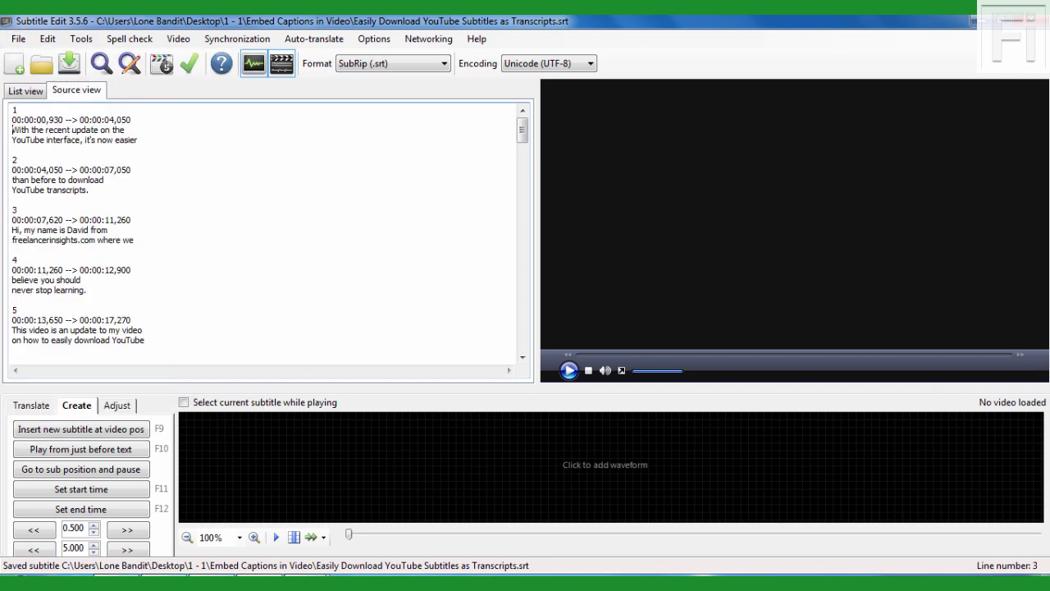
# Close the outdated Notepad copy and reopen the newly saved SRT in Notepad to check it
pyautogui.hotkey('alt', 'Tab')
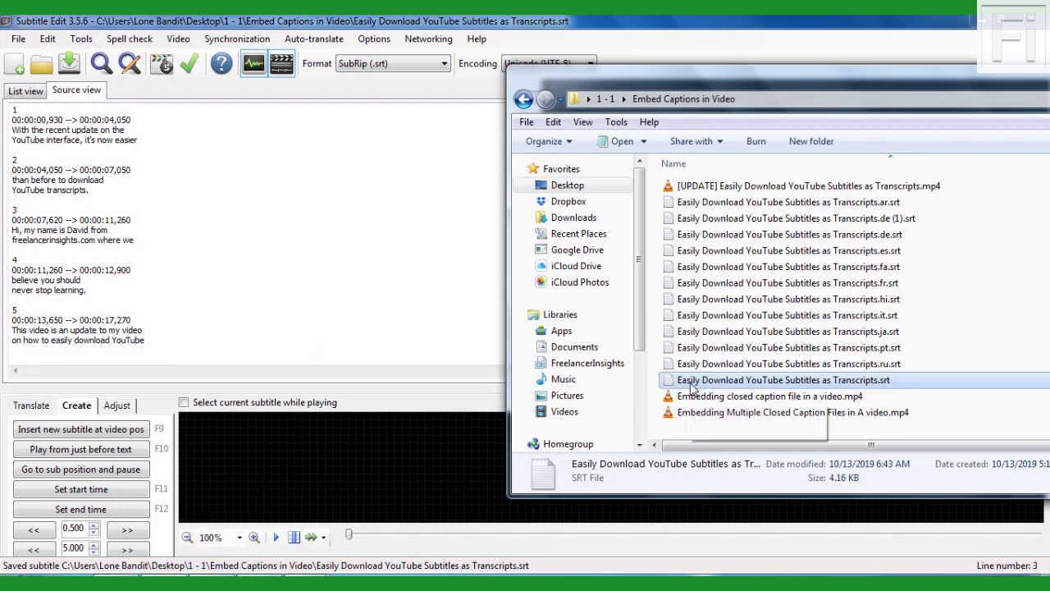
pyautogui.click(304, 582)
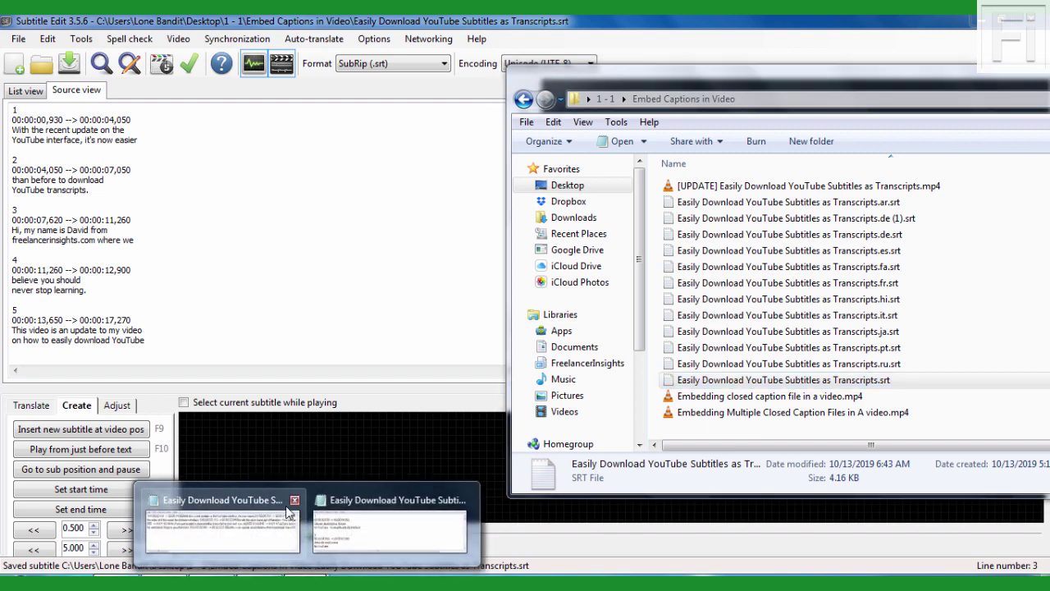
pyautogui.click(263, 527)
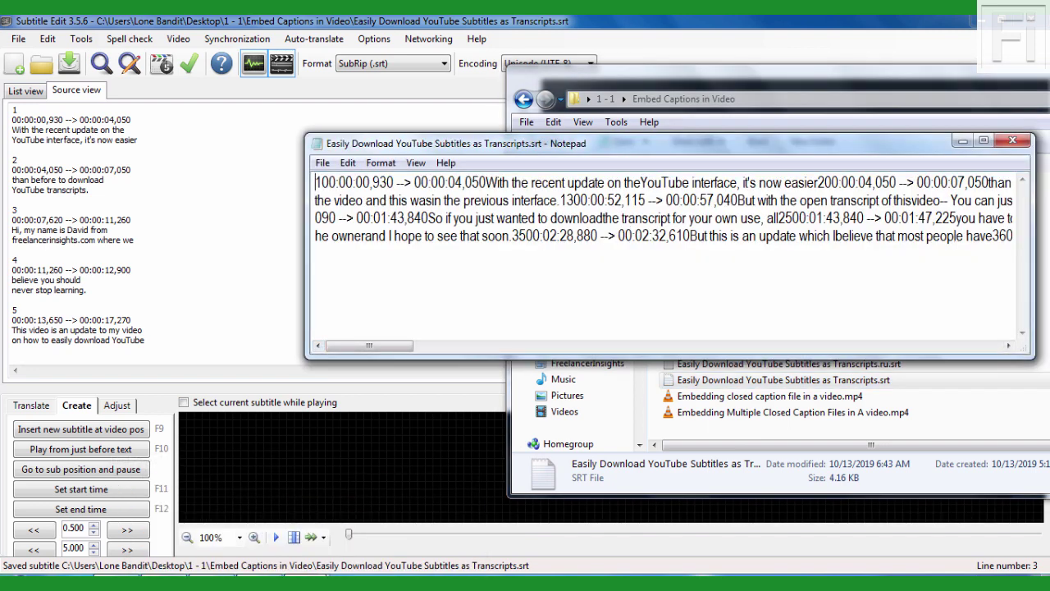
pyautogui.click(1016, 144)
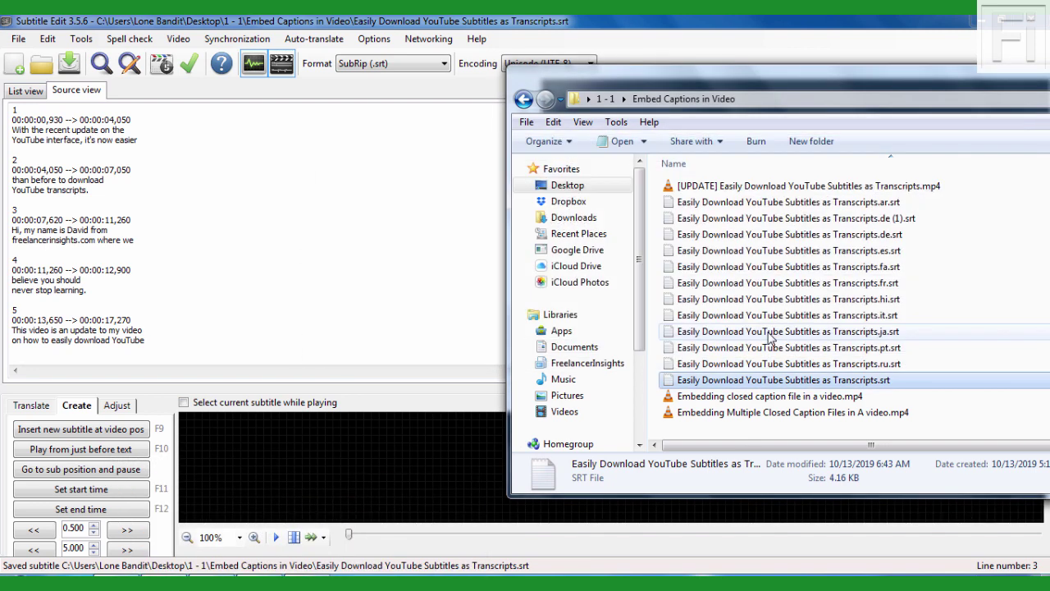
pyautogui.doubleClick(711, 384)
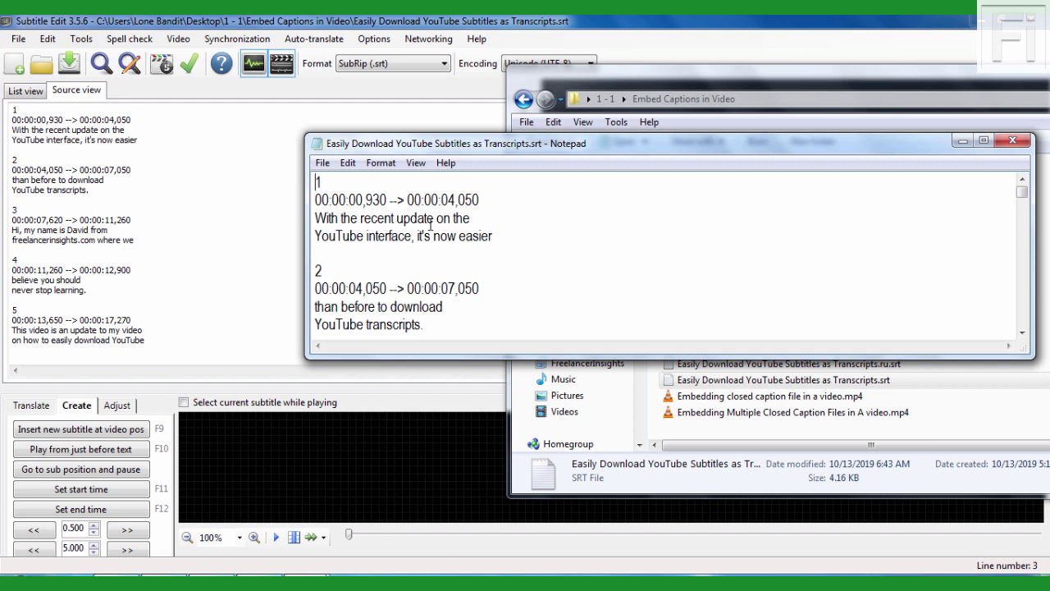
pyautogui.click(622, 19)
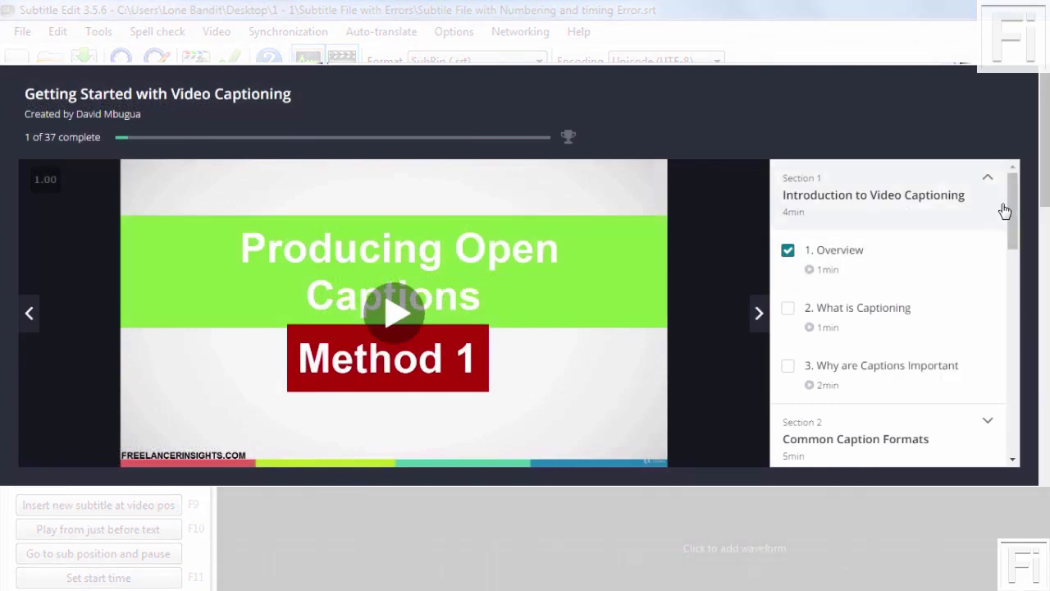
# Scroll the Udemy course contents down to Section 9, How to Prepare Open Captions
pyautogui.moveTo(1010, 196); pyautogui.dragTo(1008, 345)
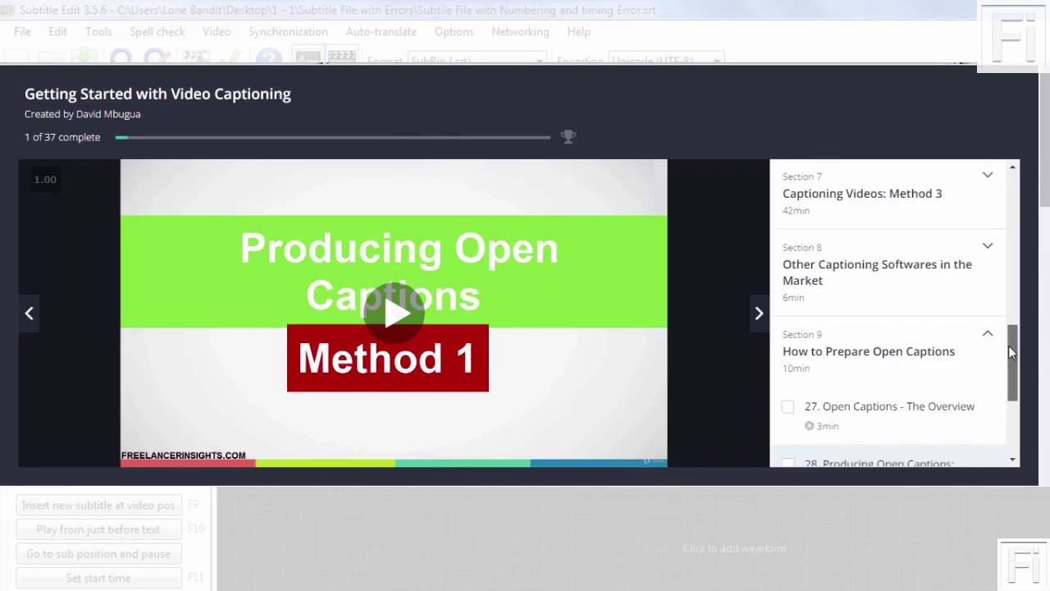